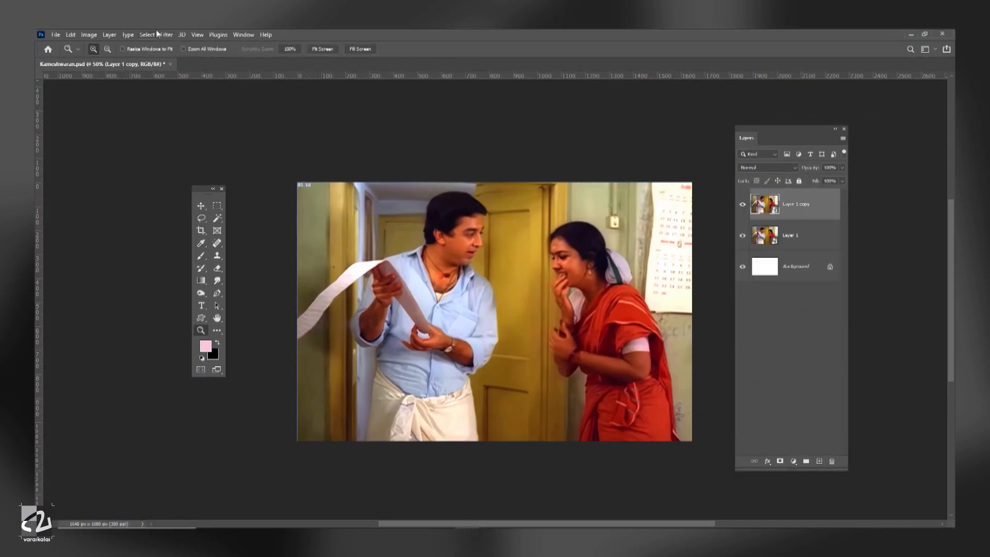
Open the Filter Gallery on the duplicate photo layer and choose the artistic filter Poster Edges
left_click(166, 34)
left_click(216, 90)
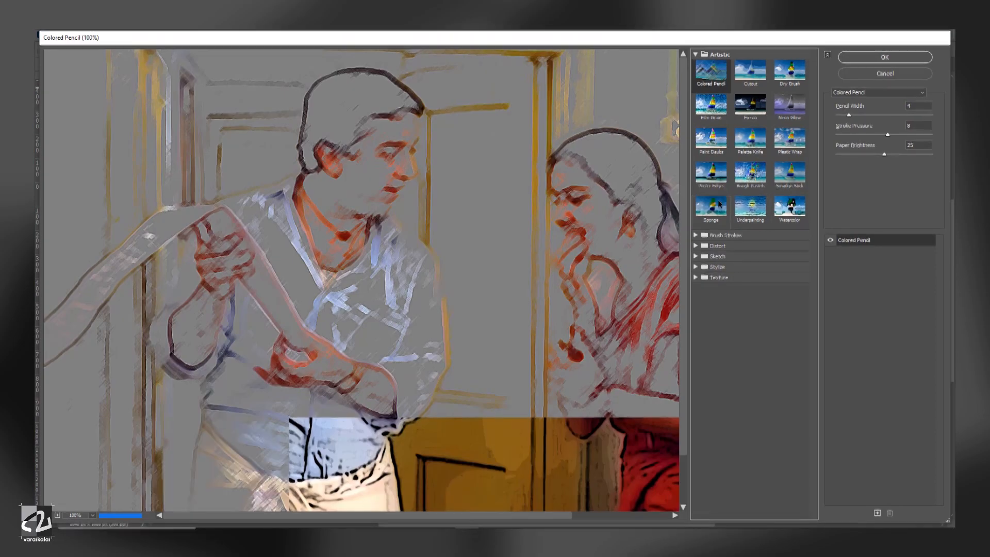
left_click(711, 175)
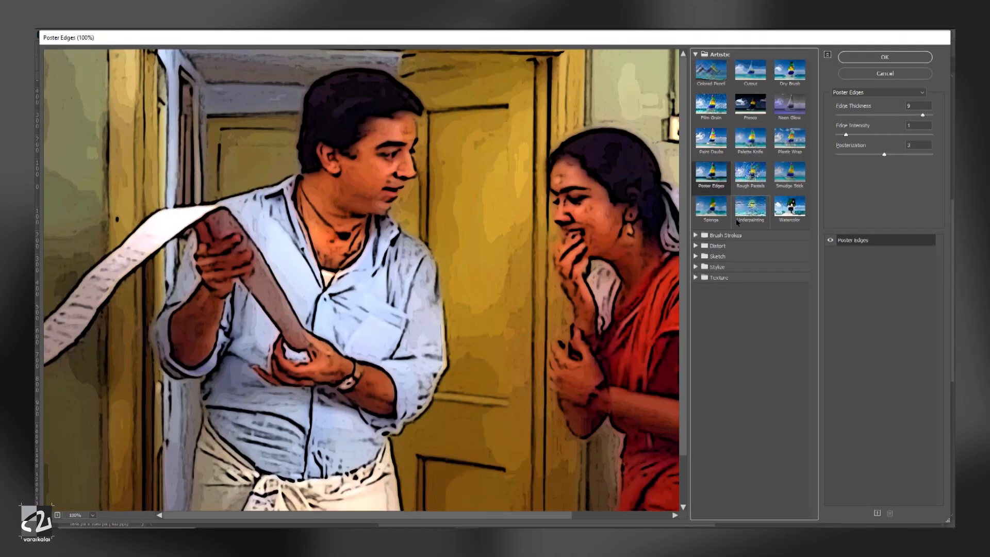
left_click(57, 515)
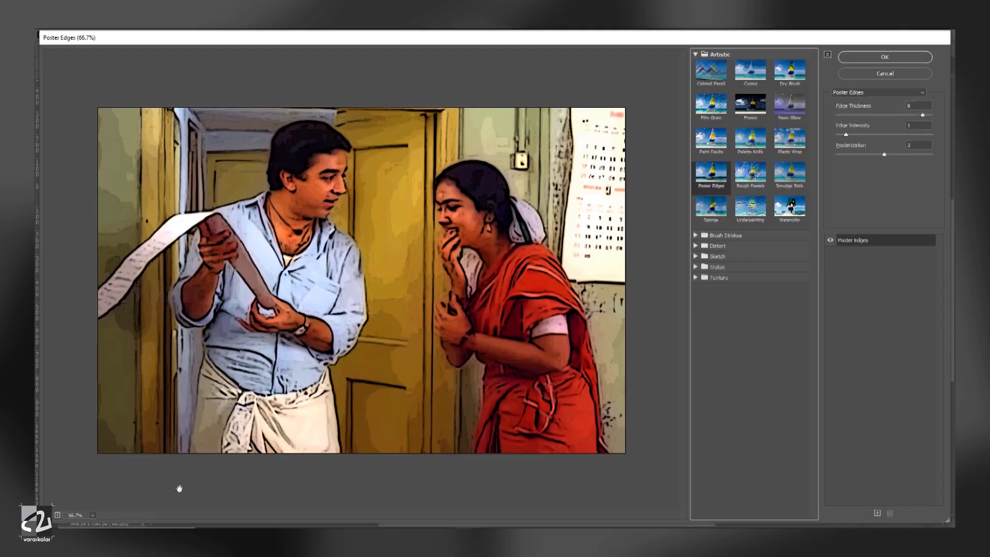
Apply Poster Edges with Edge Thickness 3, Edge Intensity 2 and Posterization 0
left_click(846, 153)
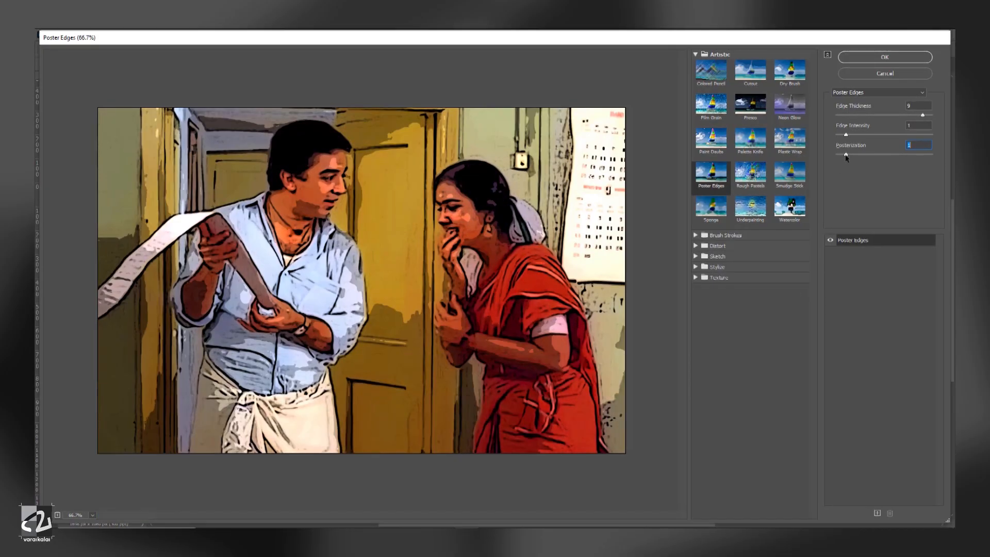
left_click(838, 154)
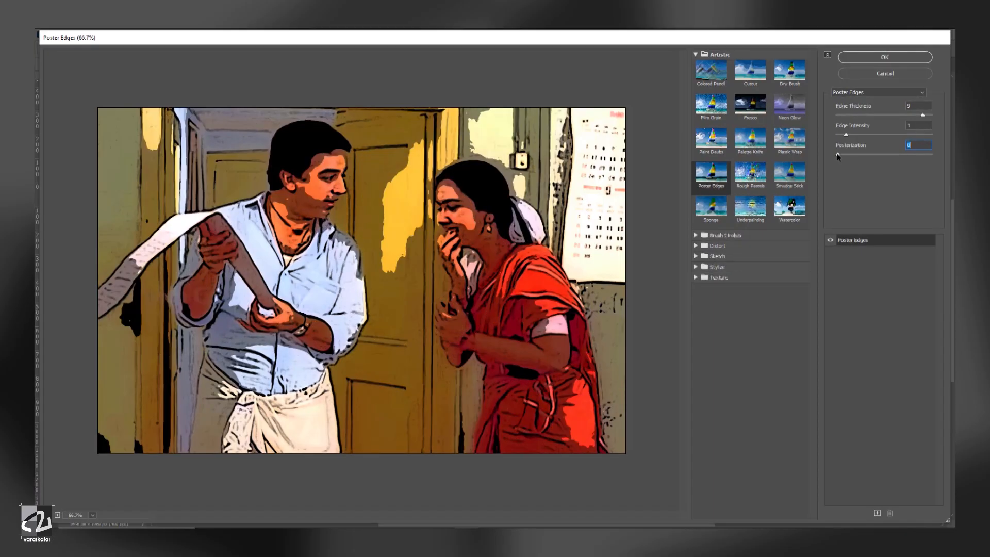
left_click(881, 115)
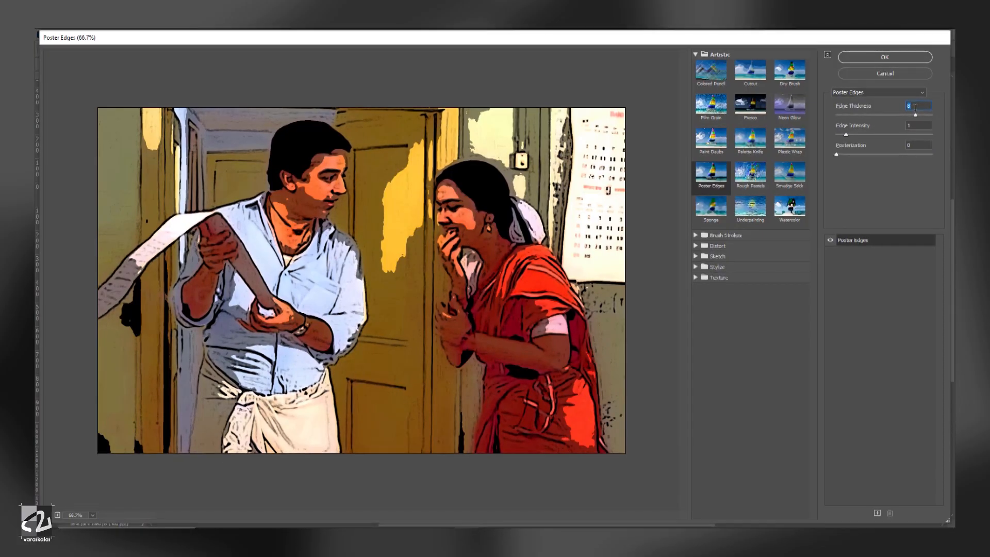
left_click(876, 135)
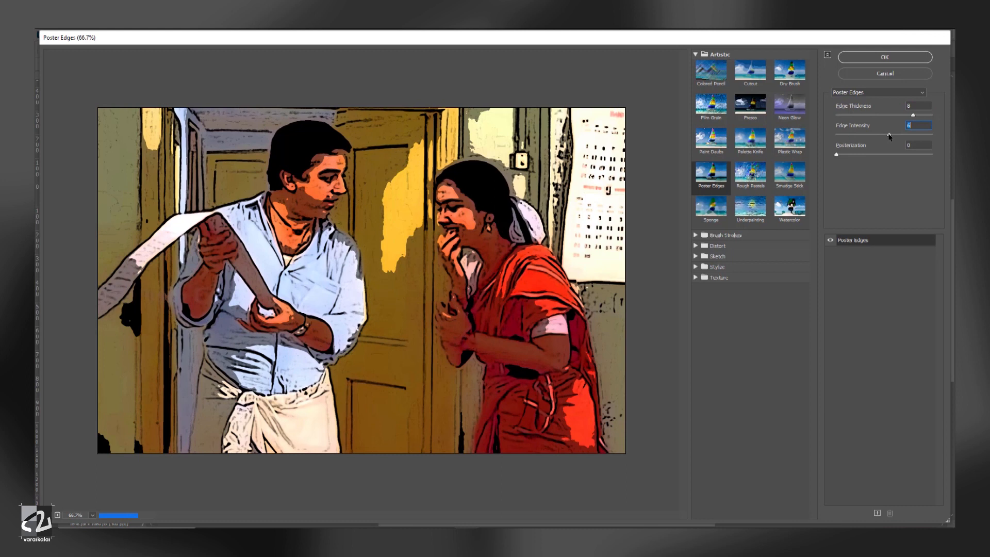
left_click(846, 138)
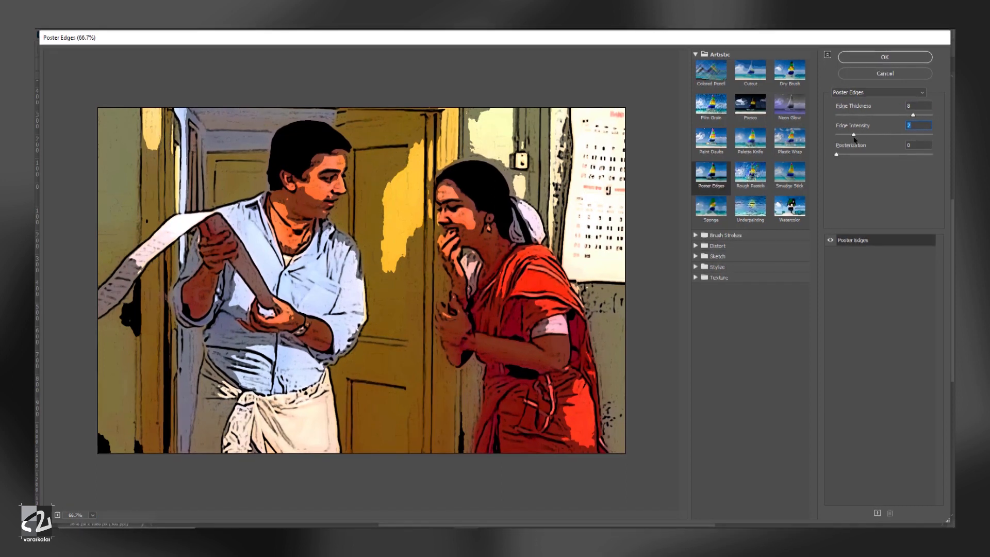
left_click(854, 115)
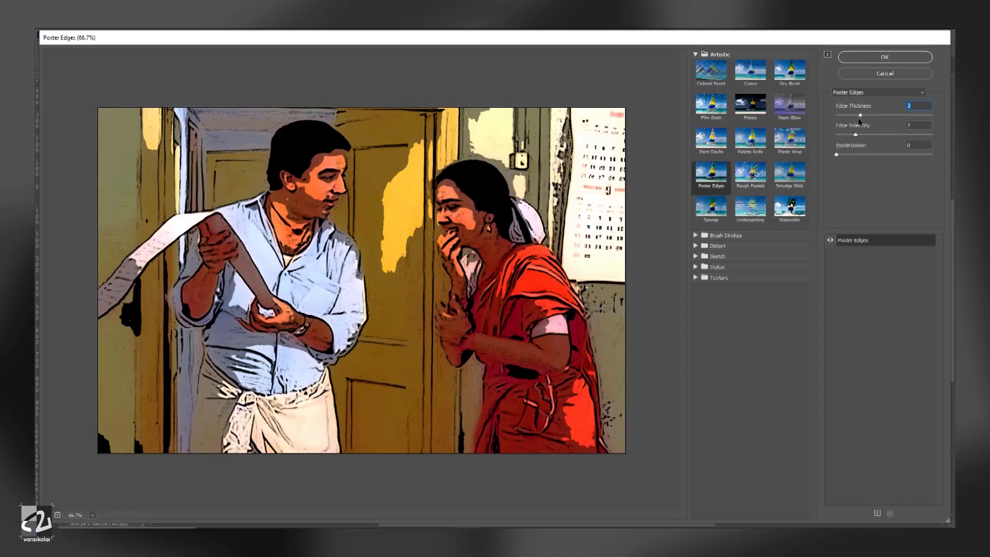
left_click(885, 59)
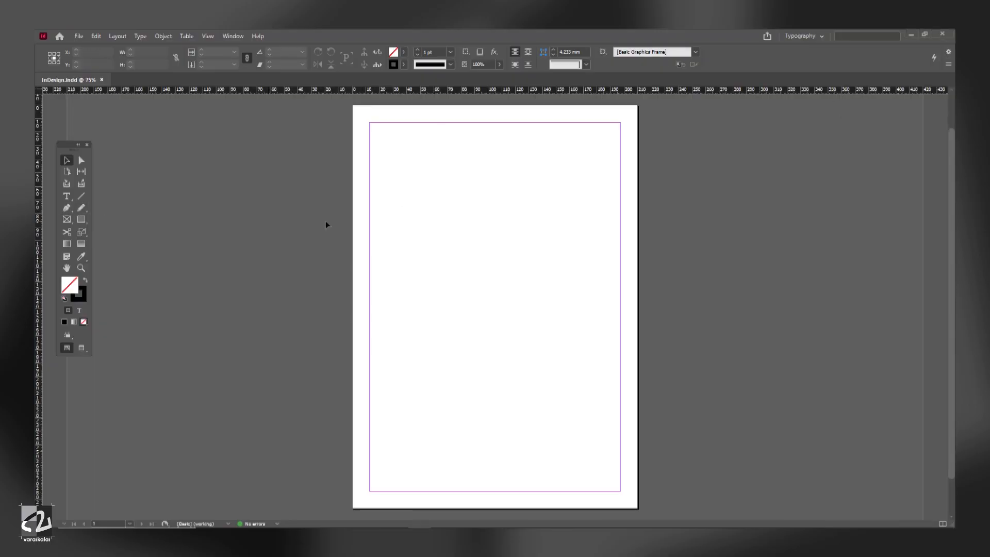
Switch to InDesign and place the Kameshwaran-5 image, about 109 mm wide, in the upper-right corner inside the page margins
left_click(82, 37)
left_click(93, 174)
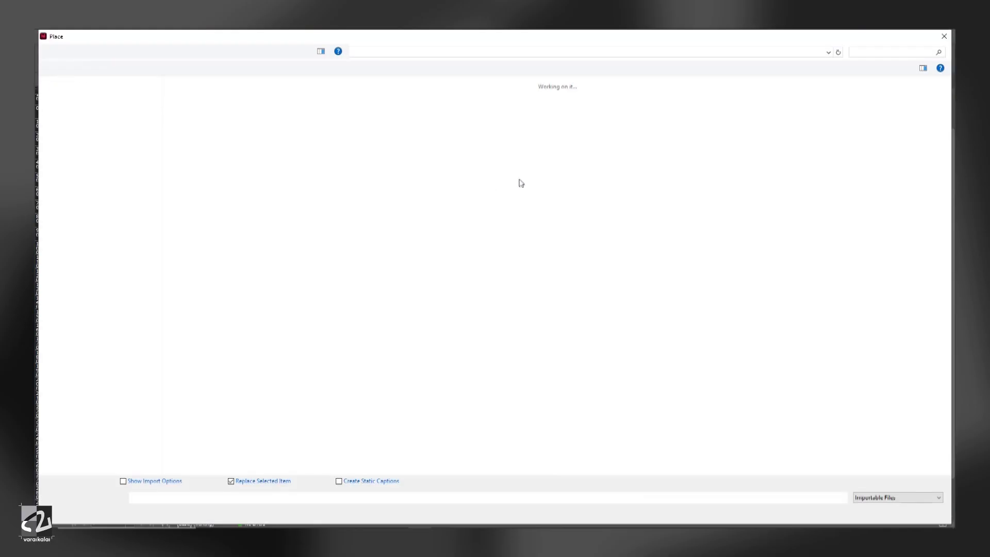
double_click(402, 111)
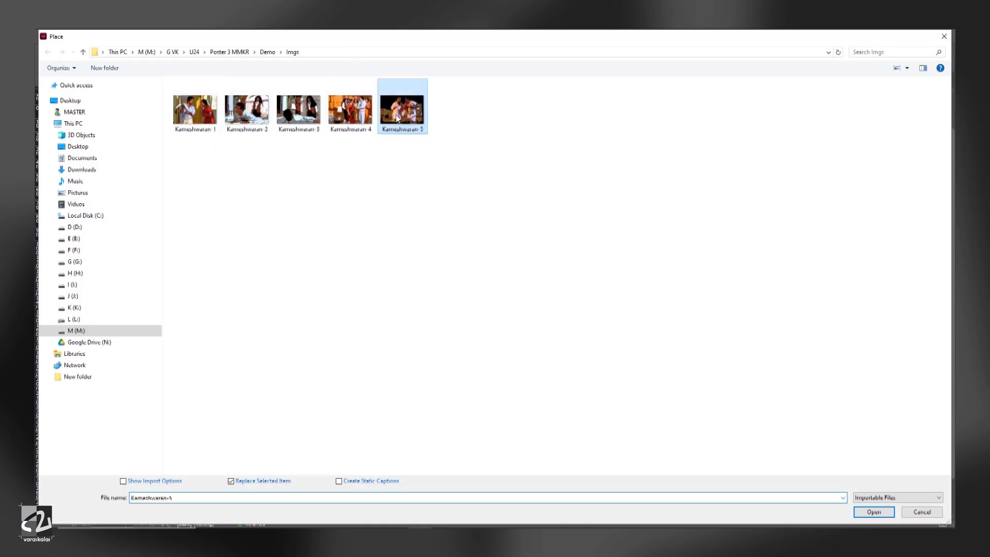
left_click(404, 167)
left_click_drag(403, 166, 401, 140)
left_click_drag(570, 244, 568, 248)
left_click_drag(553, 240, 601, 214)
left_click(670, 245)
Draw a frame across the full margin width below the first picture and place the Kameshwaran-1 image in it
key("f")
mouse_move(370, 232)
left_mouse_down()
mouse_move(604, 283)
mouse_move(621, 323)
left_mouse_up()
key("ctrl+d")
key("Return")
Fill the second-row frame proportionally with its image, extend the frame downward and shift the picture down within it
key("ctrl+alt+shift+c")
left_click_drag(496, 324, 495, 345)
left_click_drag(503, 262, 505, 282)
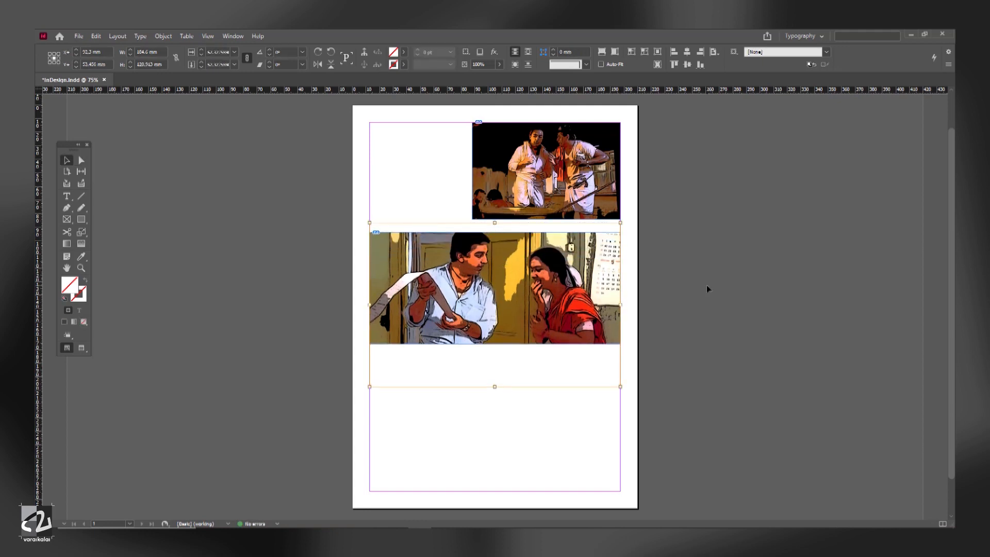
left_click(681, 288)
Draw a frame below the second row, place Kameshwaran-2 in it, and narrow it to about half width with the image filling it
mouse_move(369, 351)
left_mouse_down()
mouse_move(634, 442)
mouse_move(620, 442)
left_mouse_up()
key("ctrl+d")
key("Return")
left_click_drag(620, 396, 485, 398)
key("ctrl+alt+shift+c")
Slant the right edge of the third-row picture frame by moving its lower-right corner inward
double_click(464, 400)
left_click(531, 402)
left_click(485, 392)
left_click(513, 385)
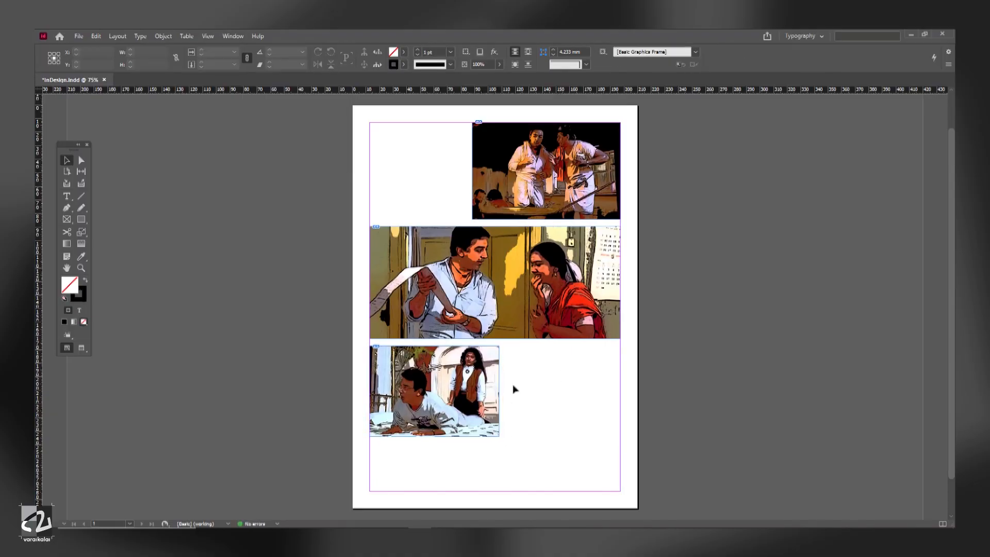
left_click_drag(491, 353, 509, 436)
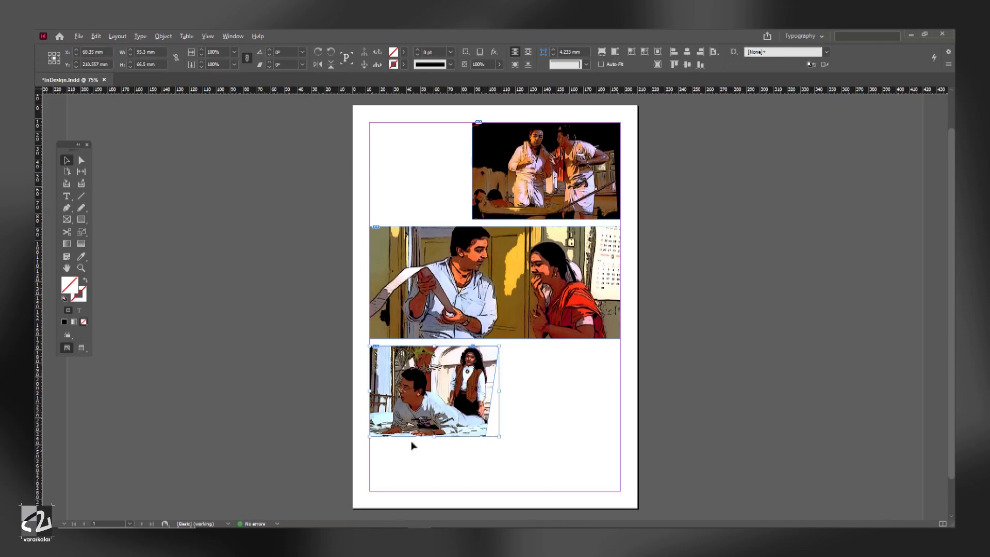
left_click(413, 456)
Draw a frame 89.3 mm wide beside the slanted picture with a parallel left edge, ending at the right margin, and place Kameshwaran-3 in it
left_click_drag(489, 347, 621, 436)
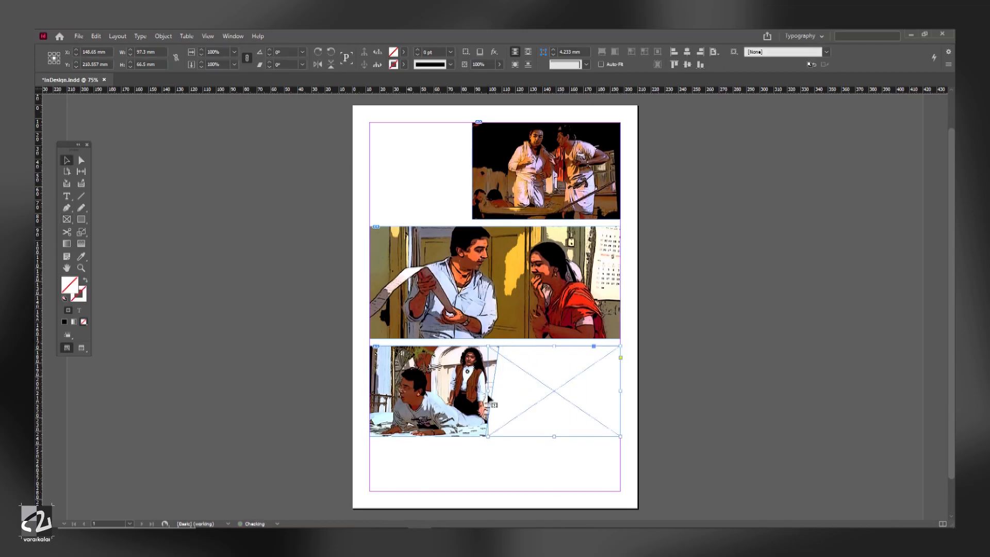
left_click_drag(487, 393, 481, 393)
key("a")
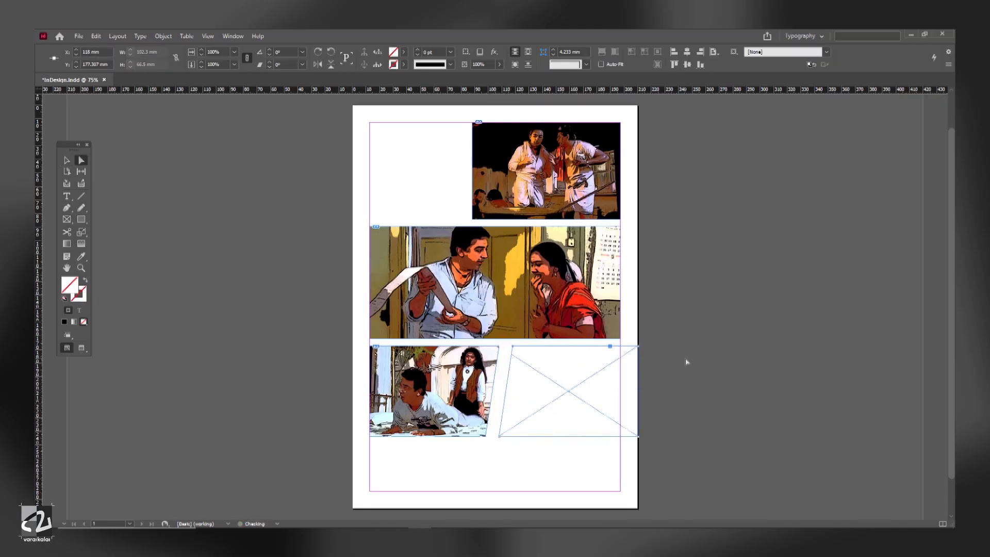
left_click_drag(638, 391, 621, 391)
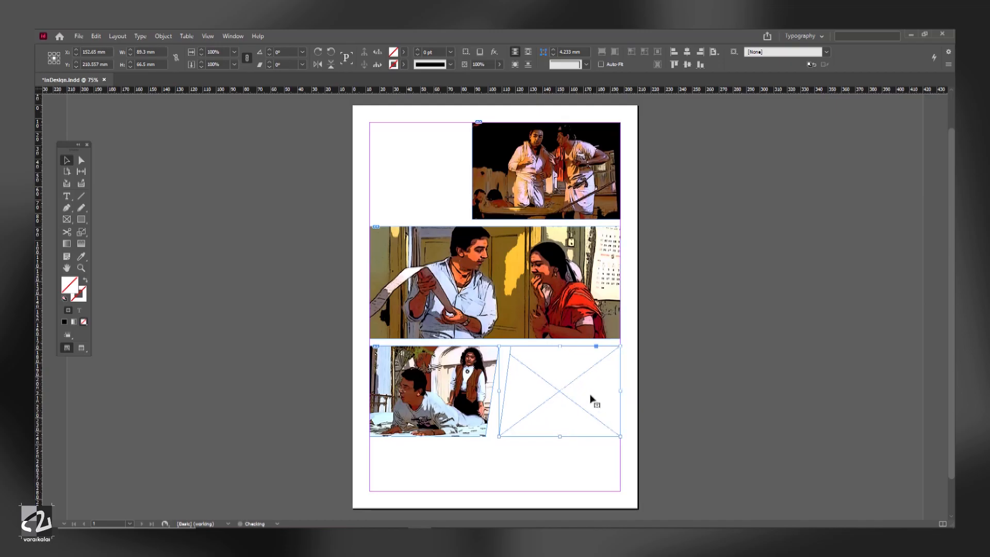
key("ctrl+d")
double_click(298, 125)
Raise the bottom edge of the second-row frame and shift its picture up within it
key("a")
left_click(719, 401)
left_click_drag(497, 339, 497, 327)
left_click_drag(539, 279, 539, 271)
key("v")
Extend the top picture frame to the left margin and fill it with the Black swatch
left_click(525, 216)
left_click_drag(386, 169, 370, 170)
key("F5")
left_click_drag(828, 152, 662, 153)
left_click(669, 215)
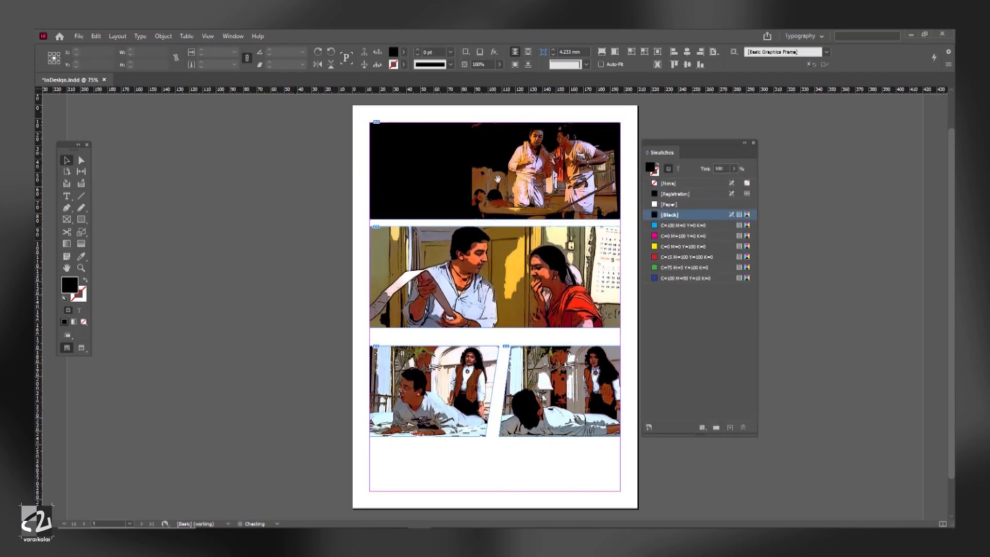
Apply a linear Gradient Feather at 0° to the top picture, with the gradient midpoint at 37.5%
left_click(497, 178)
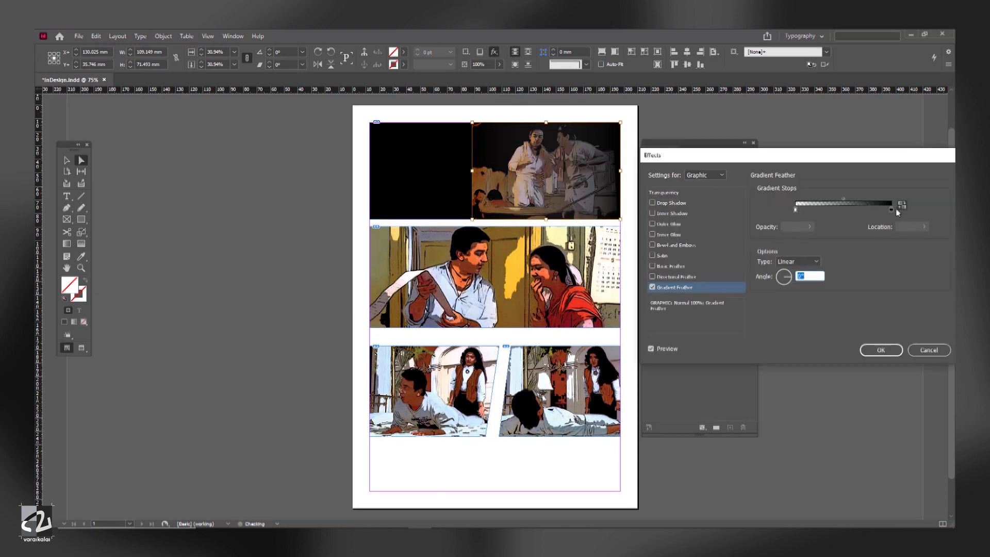
left_click_drag(892, 210, 816, 199)
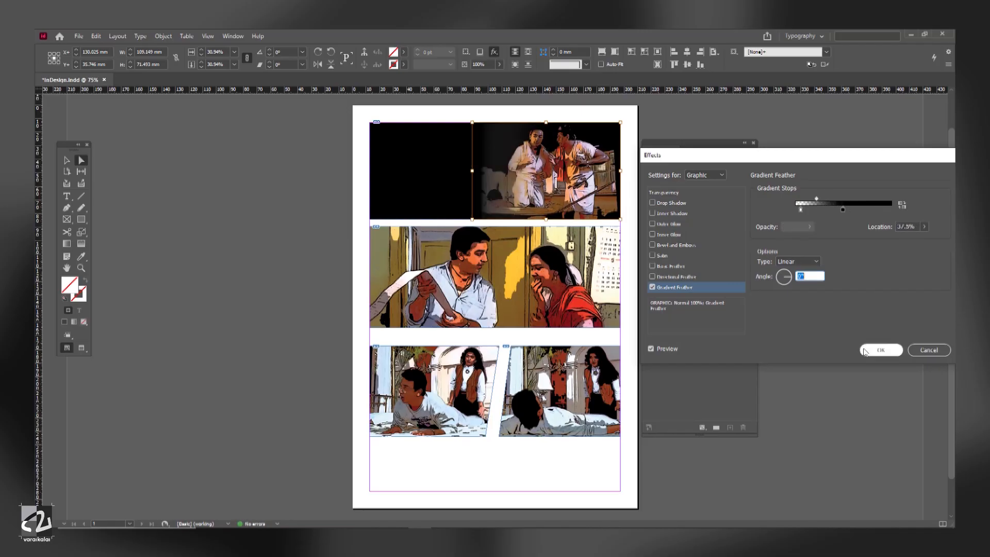
left_click(869, 349)
left_click(825, 340)
Shorten the second-row frame slightly and move both third-row frames up beneath it
key("v")
left_click(369, 324)
left_click_drag(494, 328, 495, 320)
left_click(485, 354)
left_click(520, 355, "shift")
left_click_drag(521, 355, 523, 335)
left_click(654, 287)
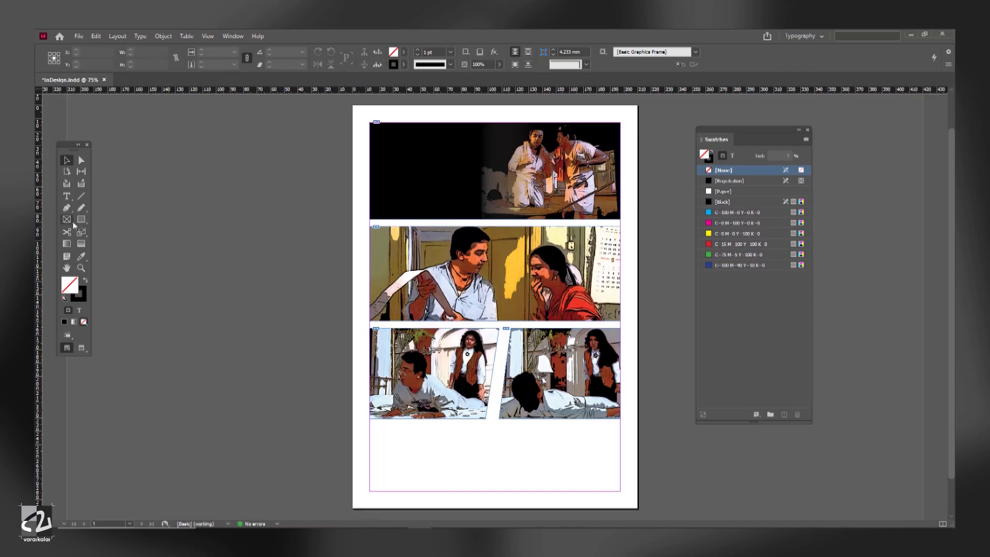
Draw a frame of 182.5 x 49.5 mm along the bottom margin and place the Kameshwaran-4 image in it
left_click_drag(366, 426, 621, 490)
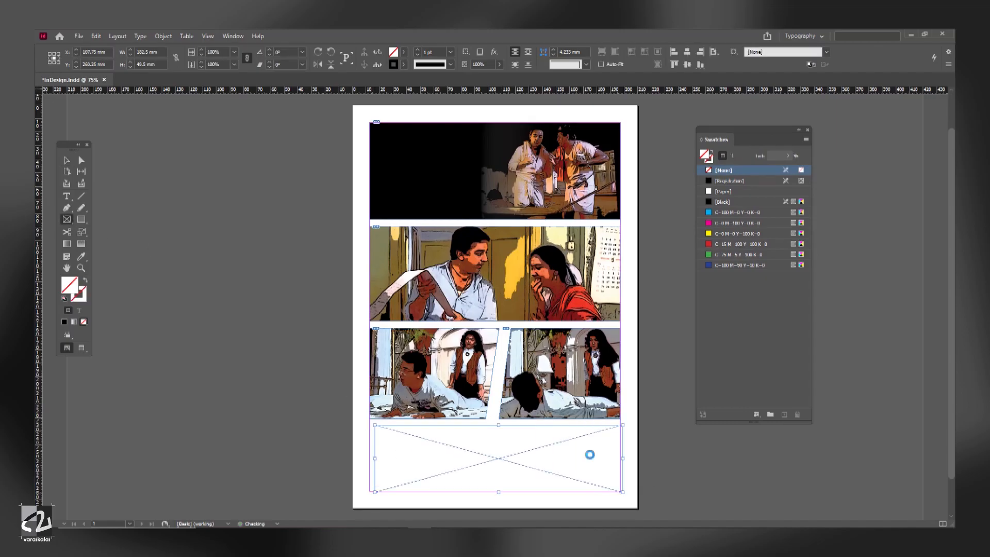
key("ctrl+d")
double_click(361, 116)
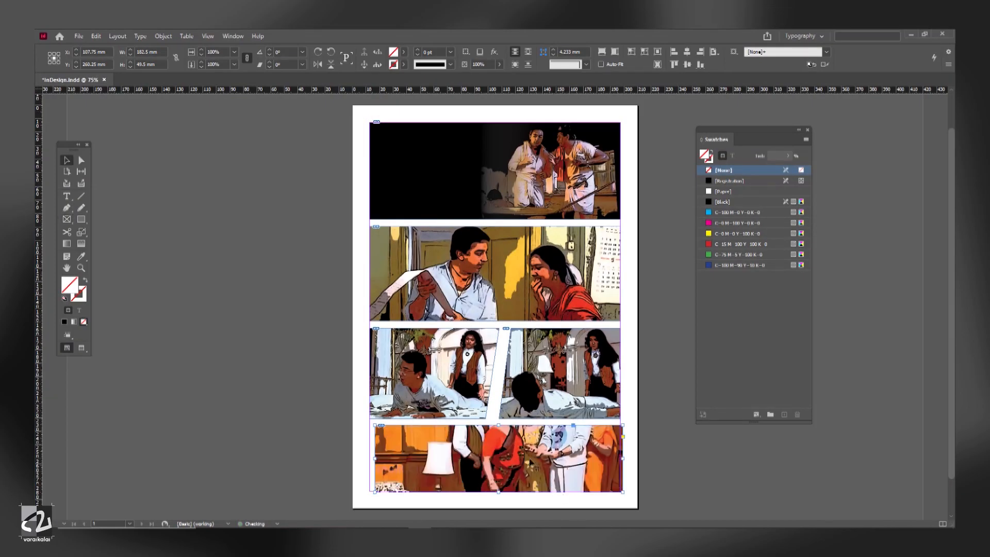
Shorten the second-row frame and both third-row frames at their bottom edges
left_click(486, 209)
left_click(526, 249)
left_click(517, 350, "shift")
mouse_move(495, 418)
left_mouse_down()
mouse_move(495, 401)
mouse_move(499, 409)
left_mouse_up()
Enlarge the bottom frame to the left margin and toward the row above, filling it proportionally with the picture shifted down
left_click(490, 428)
left_click_drag(375, 451, 369, 451)
key("ctrl+alt+shift+c")
key("a")
left_click_drag(513, 421, 512, 453)
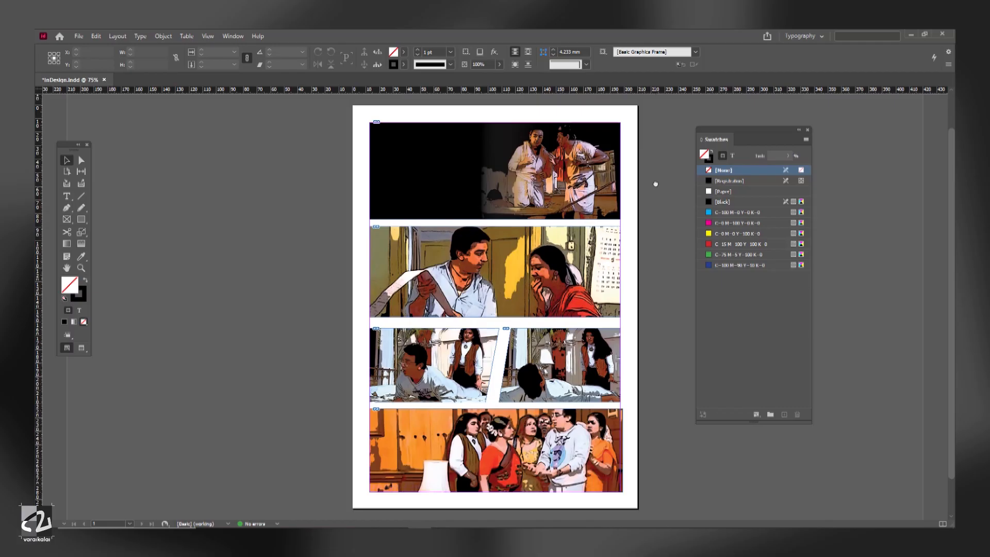
On a new layer beneath the locked picture layer, draw a 210 x 297 mm frame covering the page and fill it with the yellow swatch
key("F7")
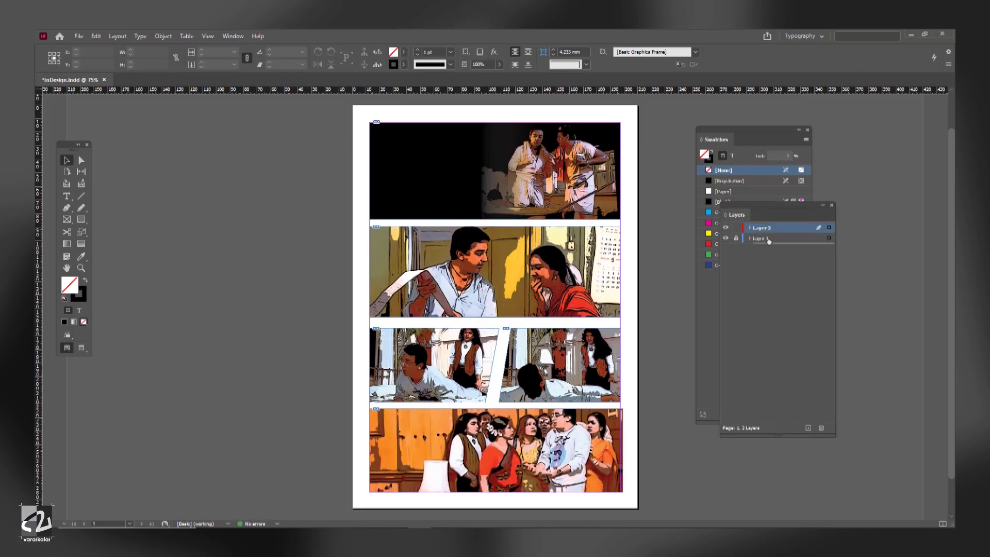
left_click_drag(769, 238, 769, 243)
left_click_drag(758, 139, 724, 142)
mouse_move(351, 107)
left_mouse_down()
mouse_move(671, 518)
mouse_move(638, 510)
left_mouse_up()
left_click(728, 237)
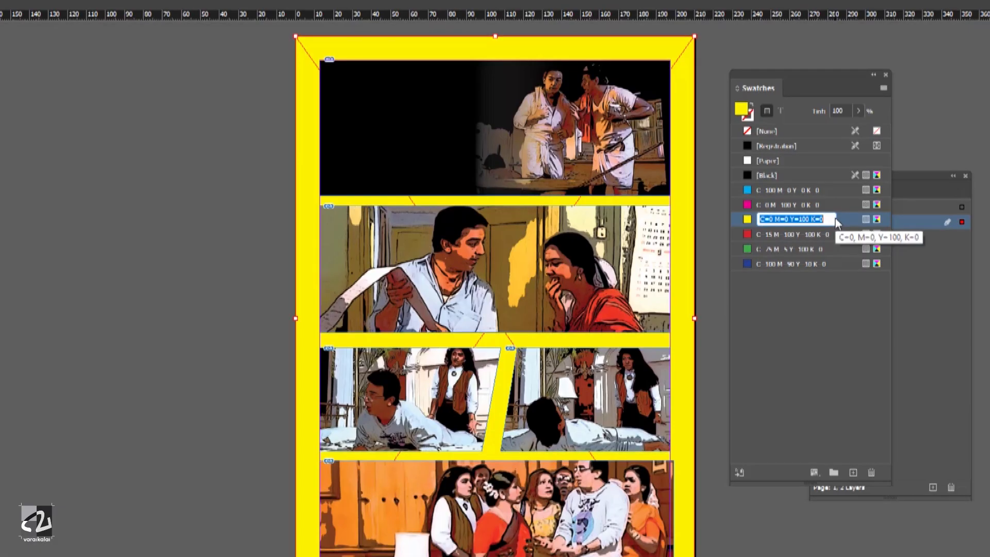
Redefine the yellow swatch as pale green with C=22 M=0 Y=29 K=0
double_click(769, 223)
left_click(862, 417)
left_click(868, 452)
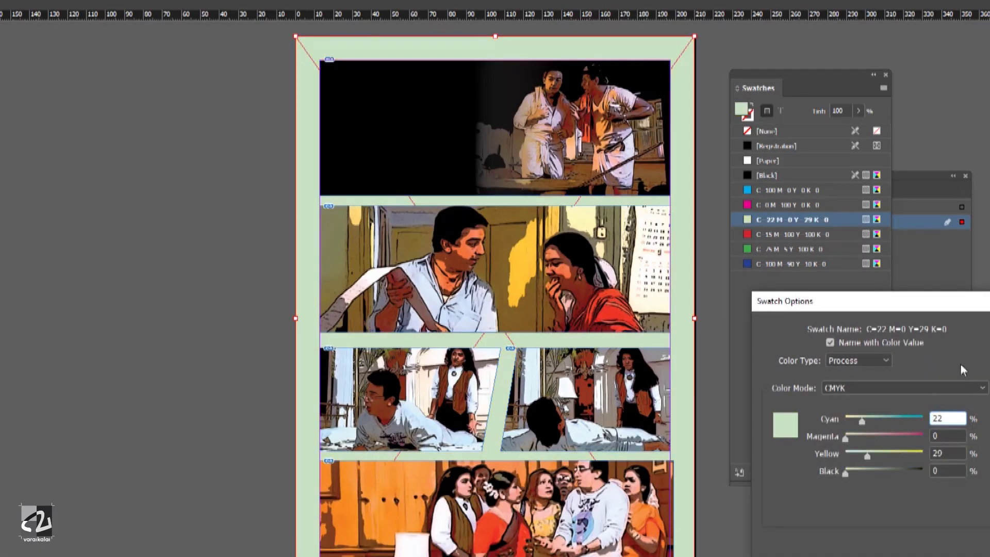
left_click(891, 316)
left_click(824, 404)
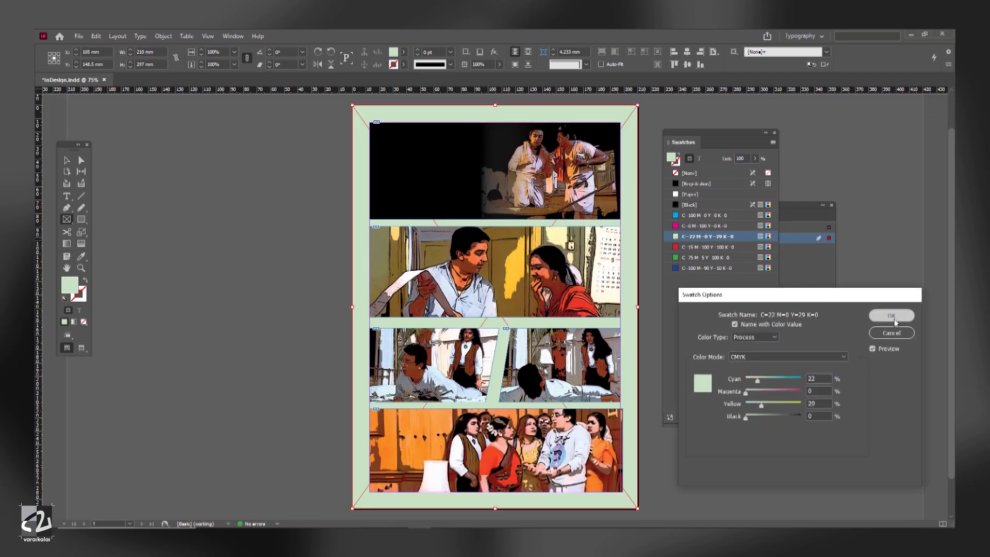
left_click(891, 316)
Lock the background layer and unlock the picture layer
key("v")
left_click(221, 166)
key("a")
left_click(802, 269)
left_click(737, 238)
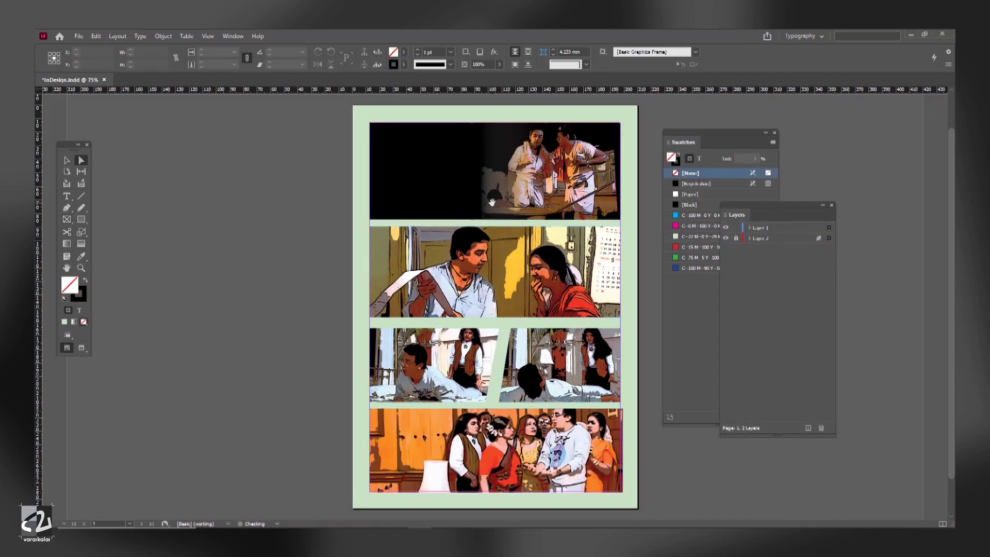
Give all the picture frames a 2 pt stroke in the Black swatch
left_click(490, 201)
key("v")
left_click(221, 126)
key("ctrl+a")
key("ctrl+h")
key("ctrl+j")
key("Escape")
left_click(417, 49)
left_click(677, 162)
left_click(688, 206)
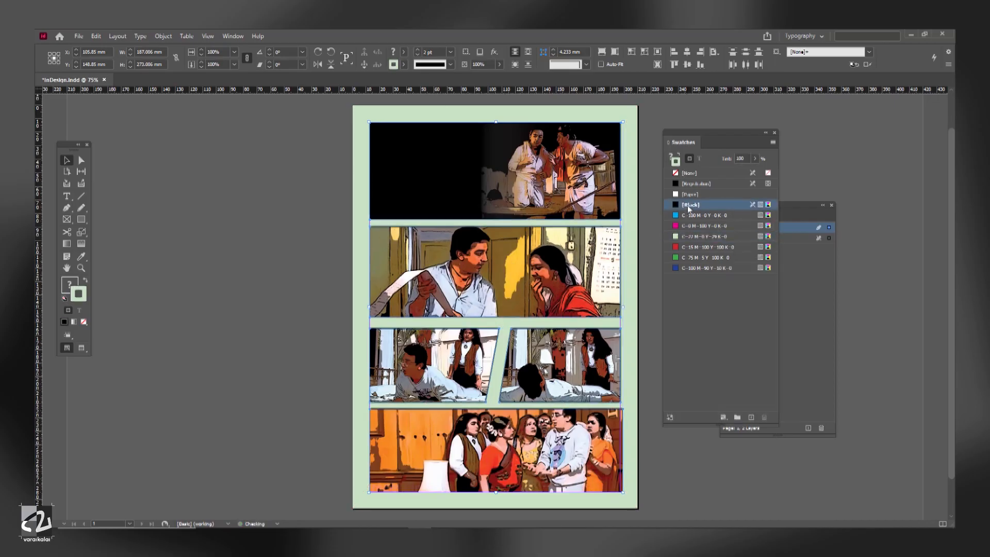
Examine the bordered panels up close and as a whole page in Preview mode
left_click(210, 237)
key("w")
key("ctrl+a")
left_click(265, 184)
key("ctrl+=")
scroll(263, 263, "down", 2)
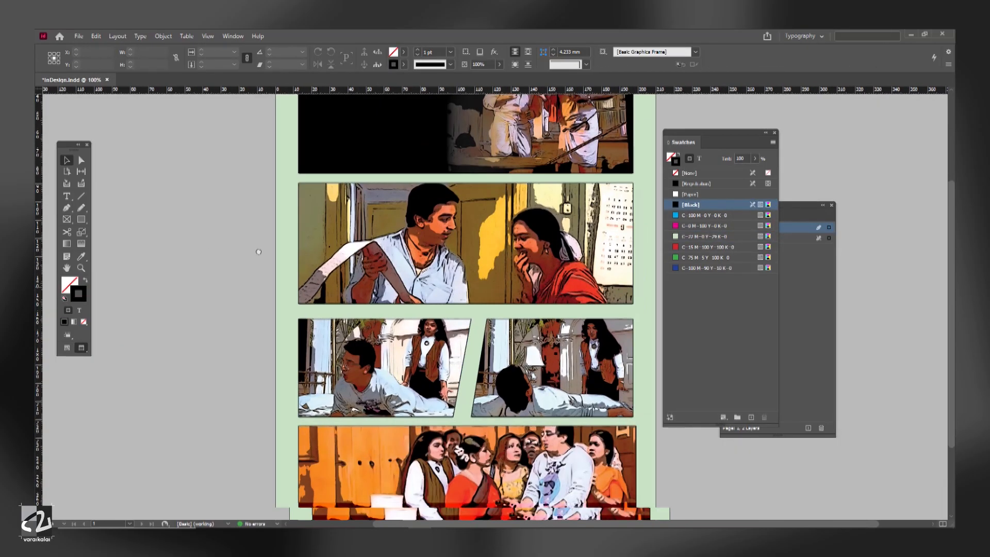
key("ctrl+-")
left_click_drag(749, 132, 822, 131)
scroll(495, 304, "up", 2)
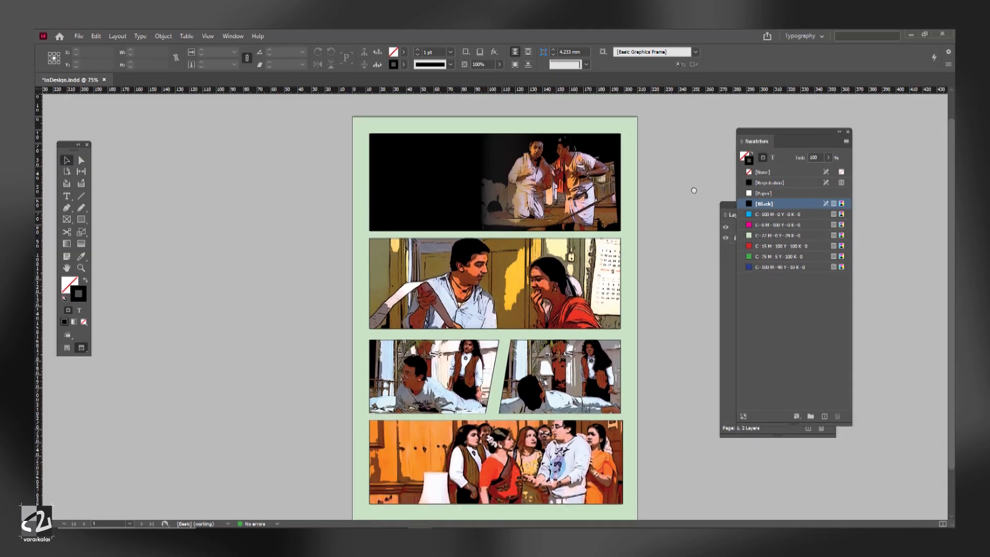
Enter the title CHRONICLES OF KAMESHWARAN in white on a new layer, over the black area of the locked top panel
left_click(727, 299)
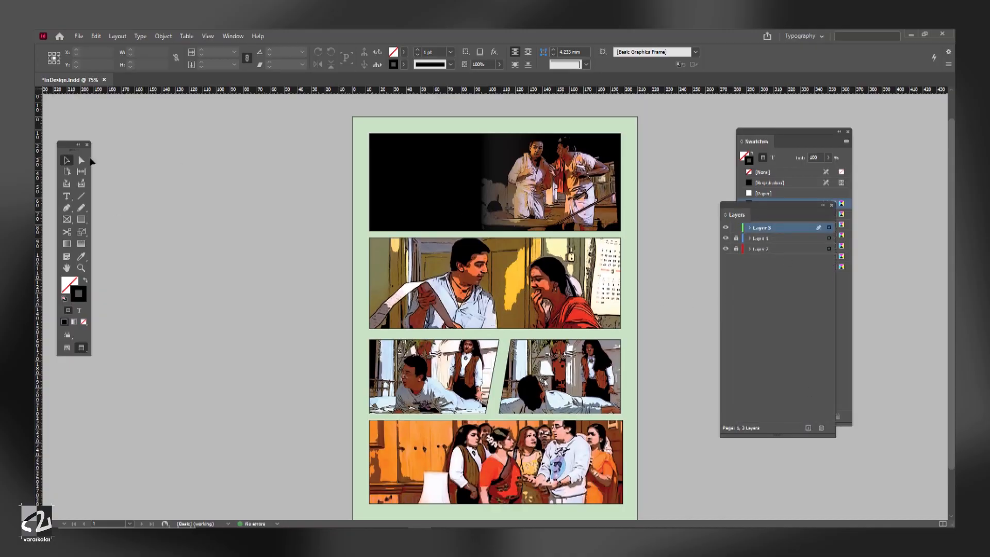
left_click_drag(388, 160, 511, 215)
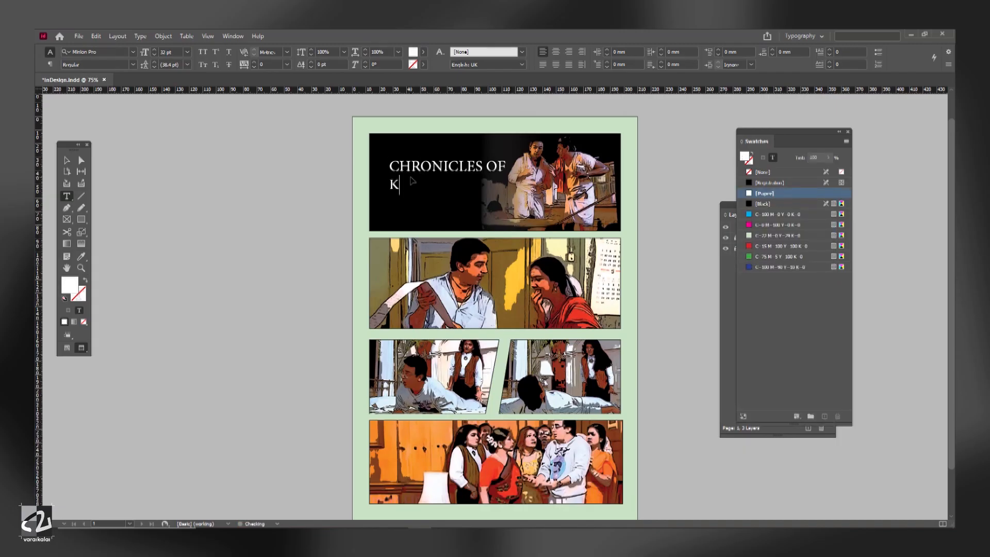
type("AN")
Set the whole title in the Hanalei Fill font
key("ctrl+a")
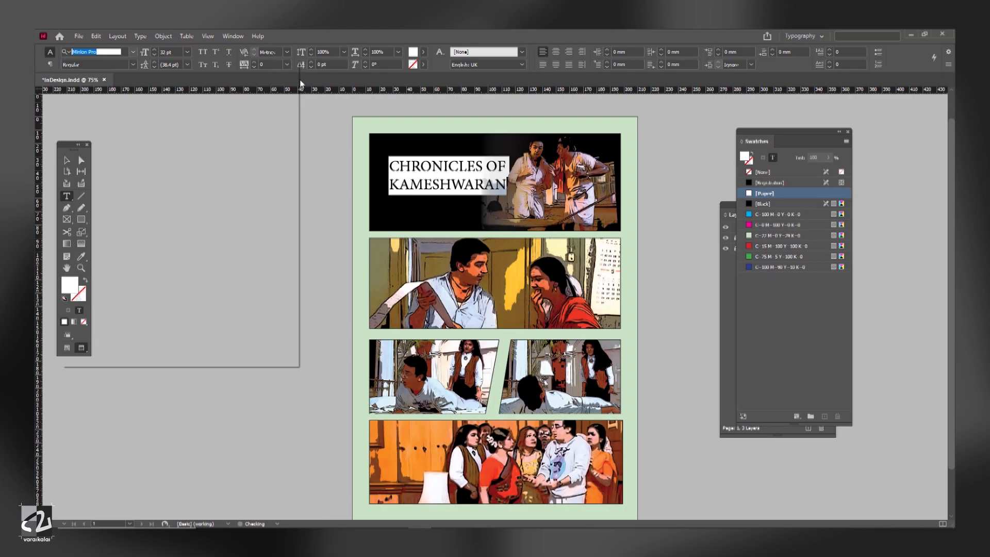
left_click(222, 140)
left_click(439, 179)
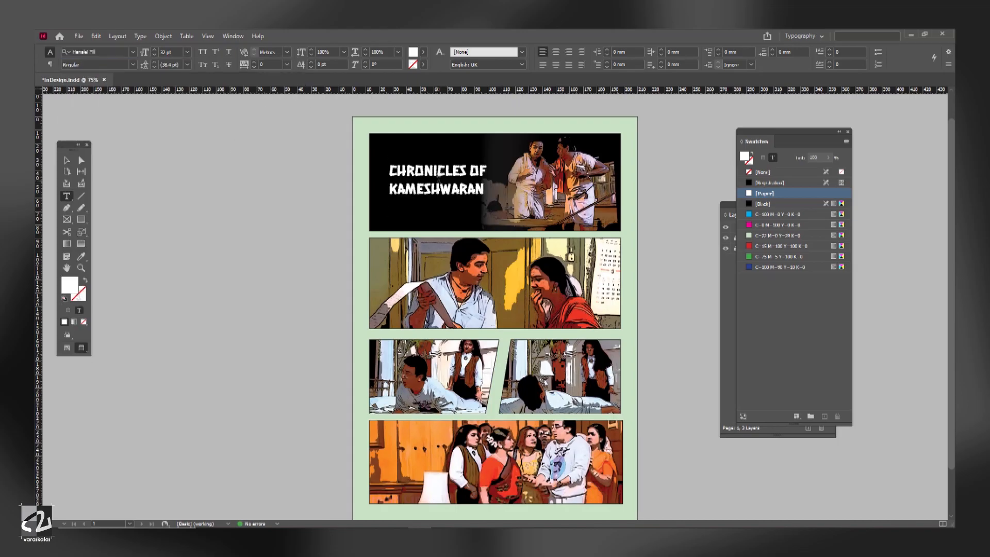
key("Escape")
Duplicate the title frame below the original, delete KAMESHWARAN from the upper copy and enlarge its remaining text
left_click_drag(474, 227, 474, 227)
triple_click(472, 187)
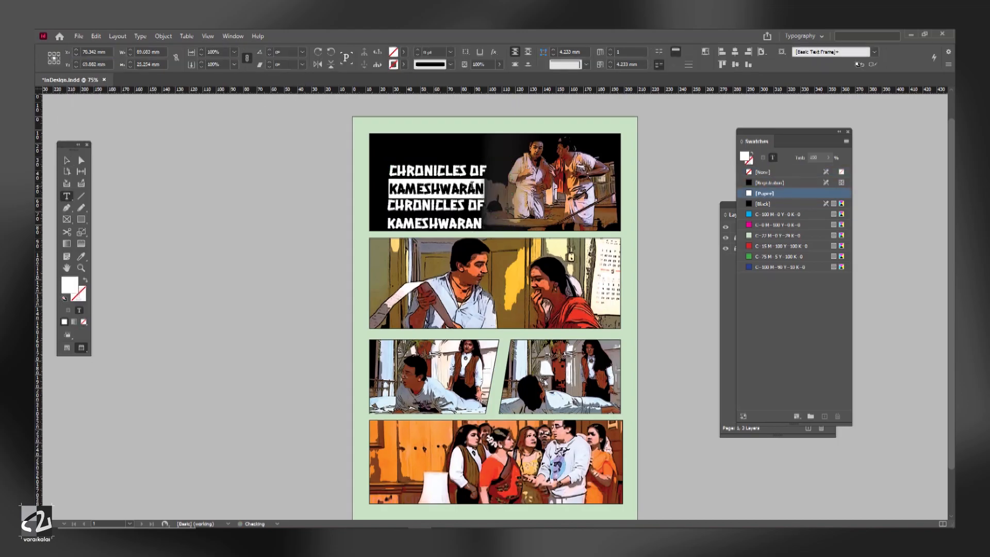
key("BackSpace")
key("ctrl+a")
key("ctrl+shift+period")
key("ctrl+shift+period")
key("Escape")
Reposition the two title frames and reduce the lower one's text to KAMESHWARAN
left_click_drag(463, 173, 458, 164)
left_click_drag(458, 208, 455, 196)
scroll(457, 196, "up", 1)
left_click_drag(424, 247, 425, 240)
triple_click(435, 252)
key("BackSpace")
Set KAMESHWARAN in Fugaz One at 36 pt and widen its frame to about 100.7 mm so it fits on one line
key("ctrl+a")
left_click(132, 52)
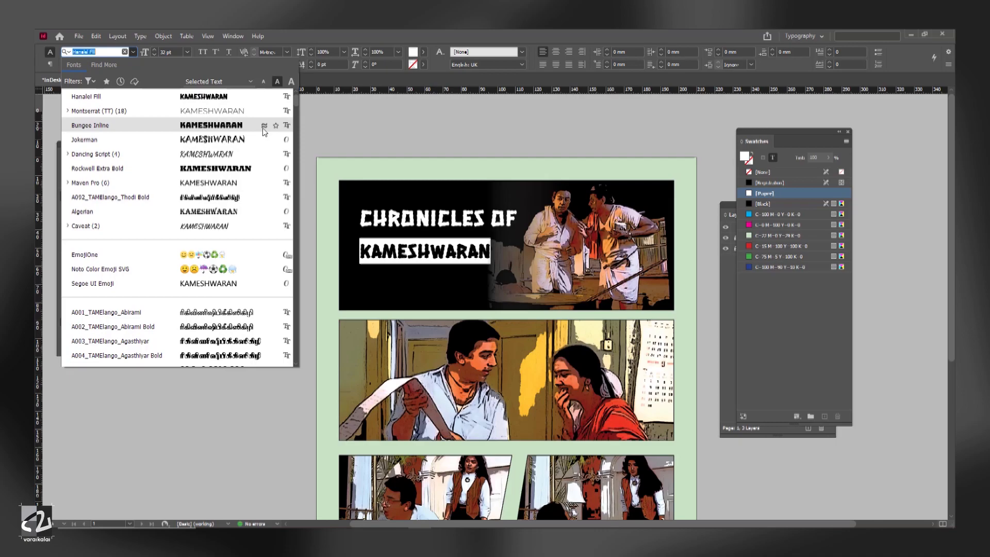
left_click_drag(295, 100, 293, 252)
left_click(256, 155)
key("ctrl+shift+period")
key("ctrl+shift+period")
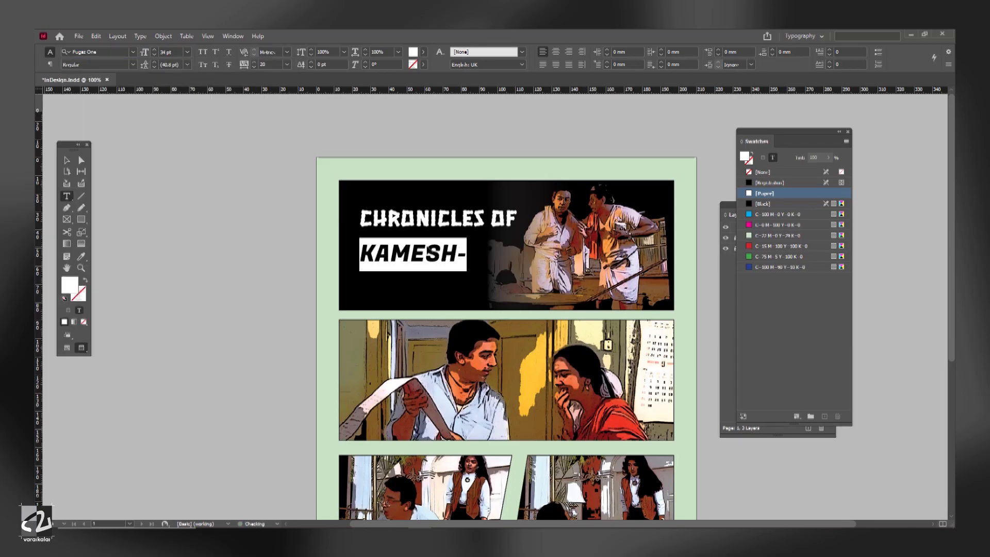
key("Escape")
left_click_drag(523, 283, 542, 263)
Narrow the CHRONICLES OF frame to its text and line up the two title lines inside the black area
left_click(490, 221)
left_click_drag(517, 227, 501, 225)
left_click_drag(433, 217, 433, 227)
left_click(438, 256, "shift")
left_click_drag(438, 256, 428, 253)
left_click(402, 287)
scroll(402, 287, "right", 1)
left_click(403, 253)
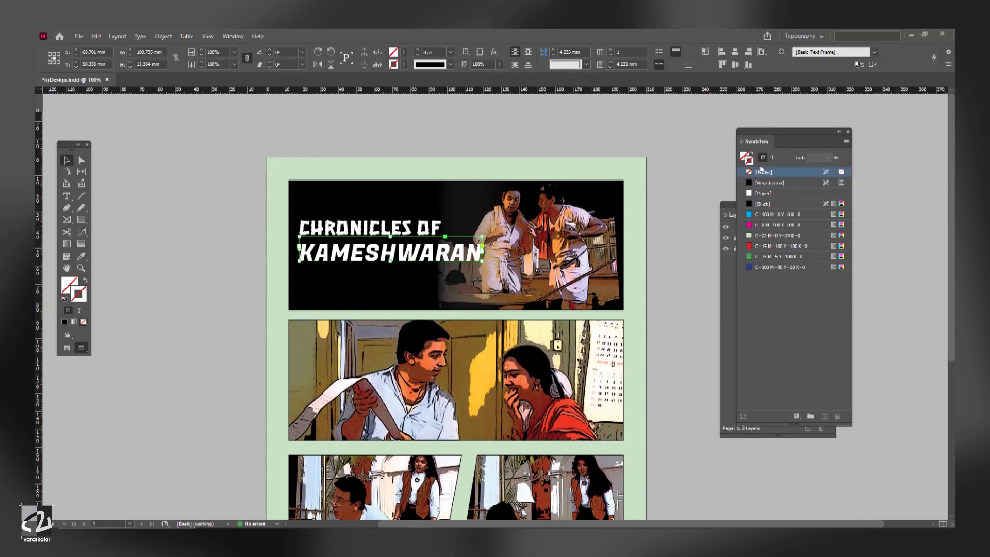
Colour the KAMESHWARAN text yellow with RGB values 255, 255, 0
left_click(772, 158)
left_click(312, 240)
left_click(347, 270)
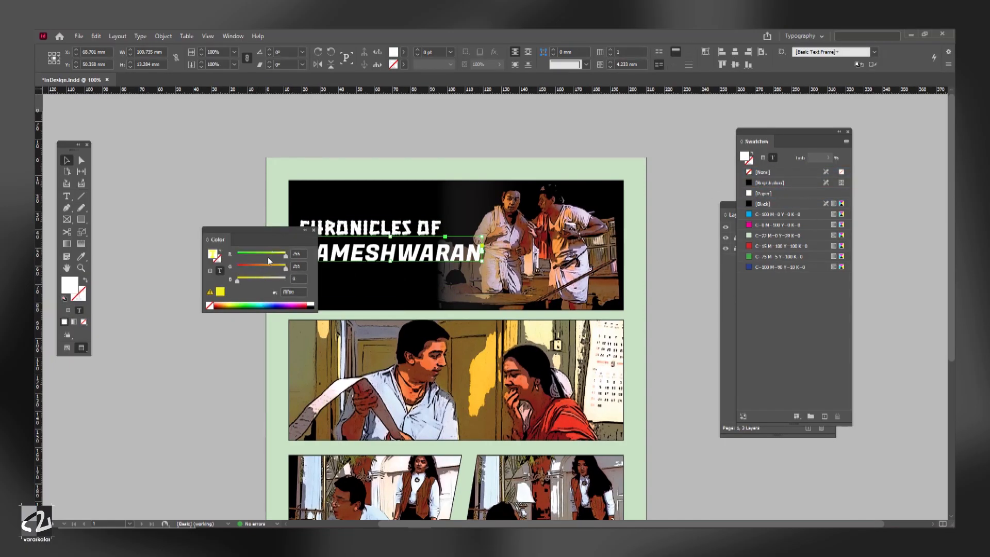
left_click_drag(268, 232, 219, 233)
left_click(232, 206)
Move both title lines up together within the top panel
scroll(423, 217, "down", 1)
left_click(423, 203)
left_click(455, 235, "shift")
left_click_drag(455, 235, 455, 215)
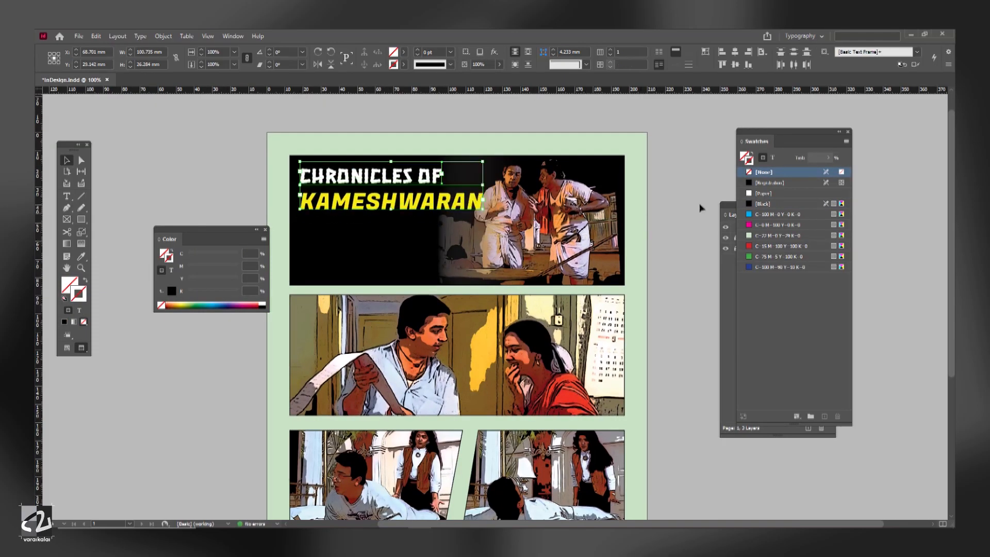
Unlock the picture layer and shorten the top picture's Gradient Feather, placing its opaque stop at 14.5%
left_click(727, 214)
left_click(736, 238)
left_click(567, 216)
key("a")
left_click(536, 206)
left_click(494, 51)
left_click(521, 53)
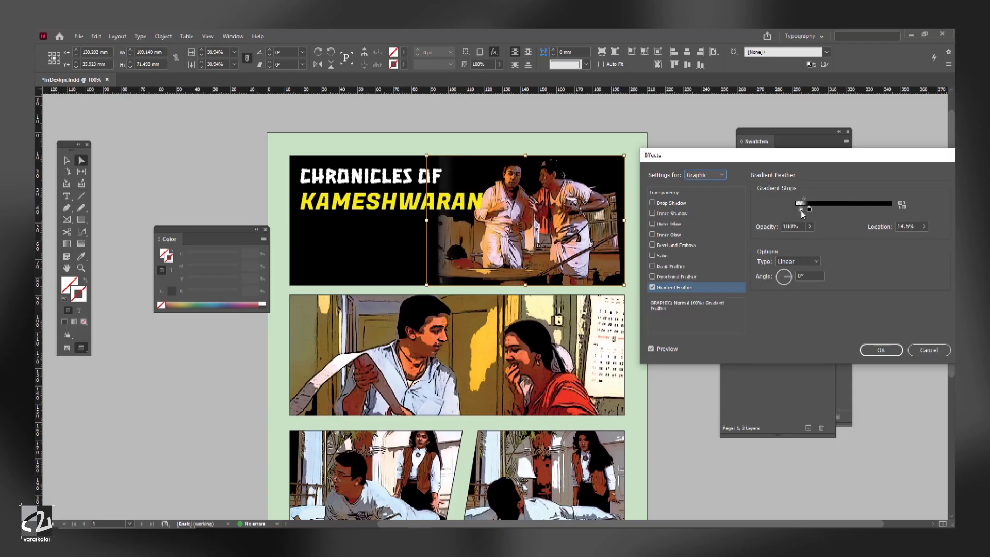
left_click(882, 351)
left_click(148, 154)
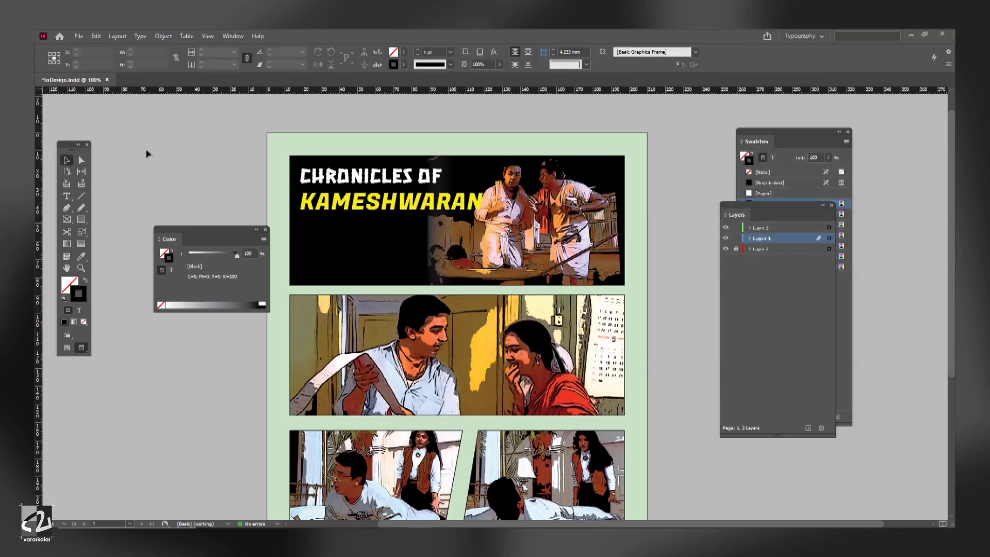
Draw a rectangle over the title area and subtract it from the top picture frame with Pathfinder
left_click_drag(269, 146, 522, 230)
left_click(244, 36)
mouse_move(287, 210)
left_click(412, 221)
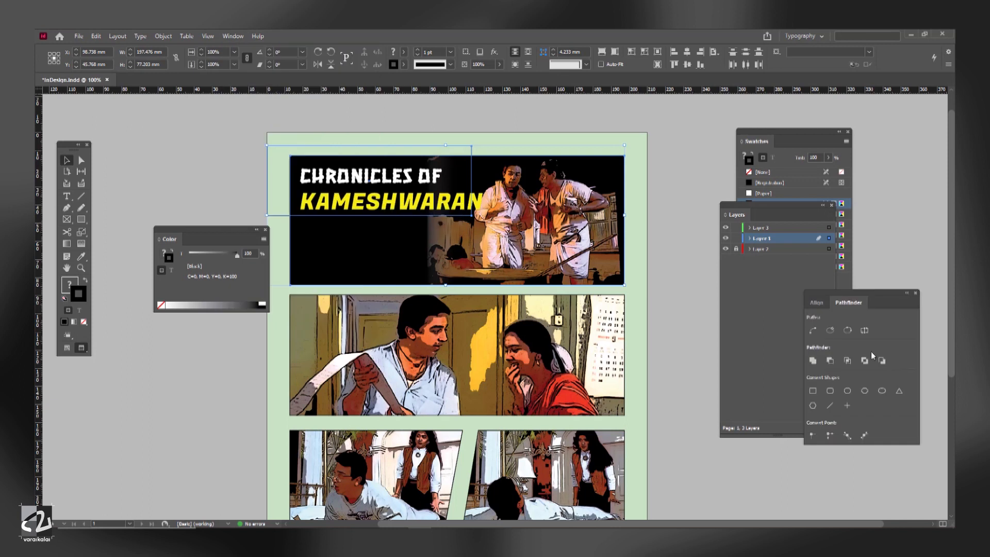
left_click(830, 360)
Scale the title to about 90.7 mm wide, place it in the cut-out corner and recolour it dark red
left_click_drag(398, 190, 395, 203)
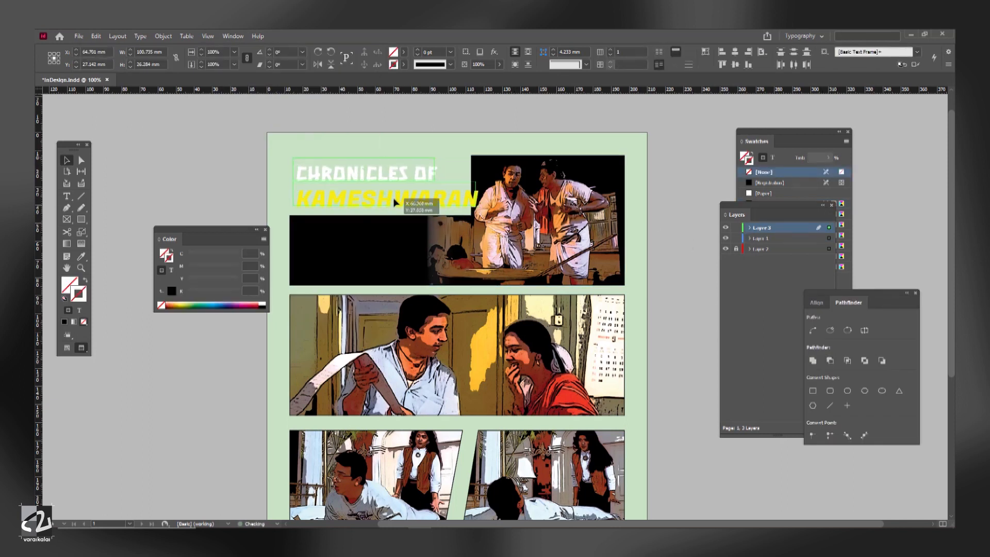
left_click(172, 270)
left_click(174, 303)
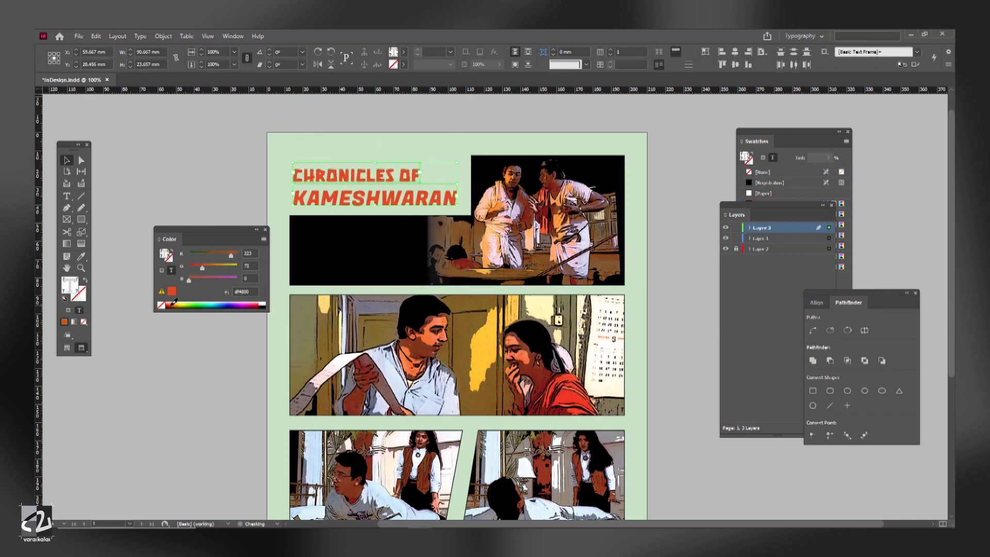
left_click(212, 253)
left_click_drag(360, 197, 360, 194)
Slant the cut-out edge beside the title by shifting the top frame's inner corner point towards the title
key("a")
left_click(633, 171)
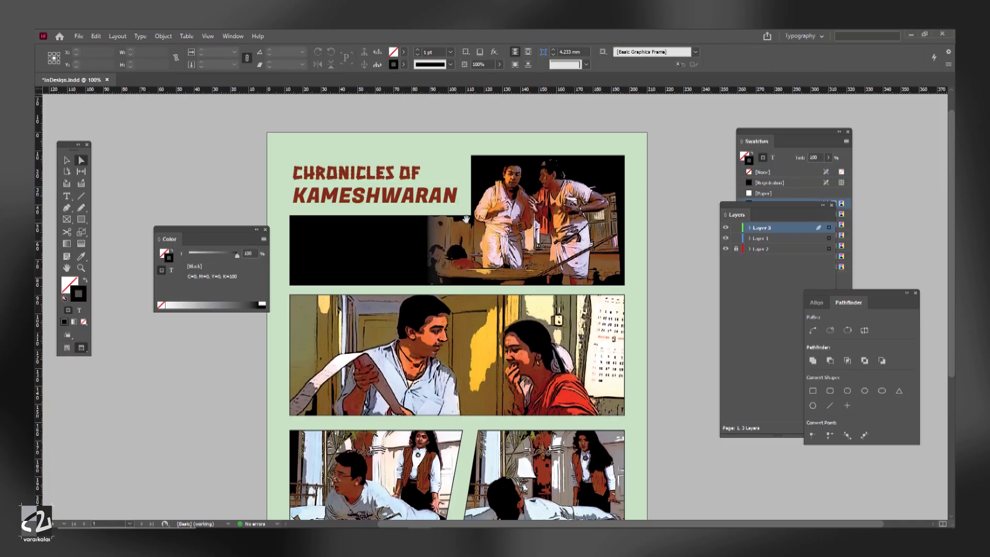
left_click(623, 171)
left_click(632, 170)
left_click(471, 216)
left_click(471, 219)
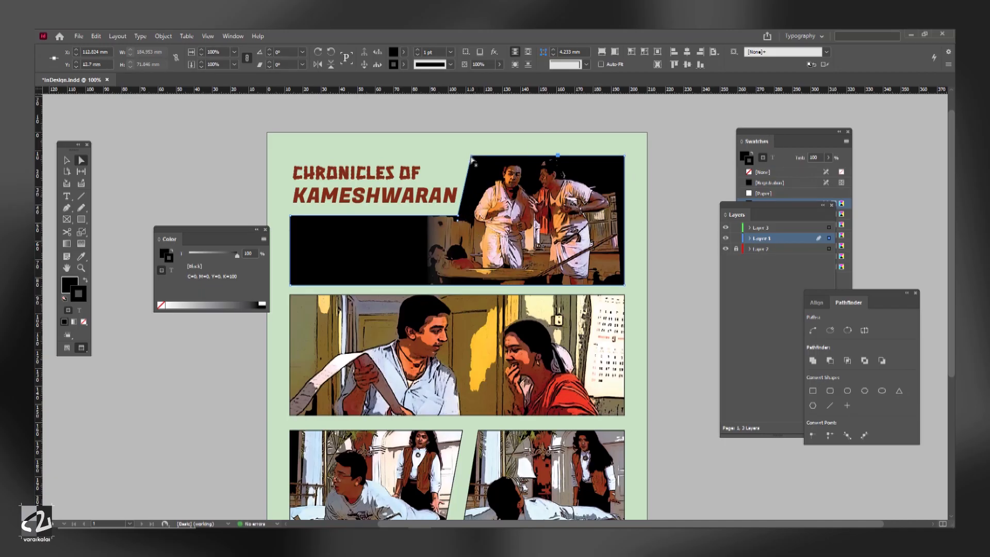
left_click(624, 140)
Adjust the title's position in the cut-out corner and save the document
scroll(623, 141, "down", 1)
key("v")
left_click_drag(389, 190, 346, 184)
scroll(454, 340, "down", 3)
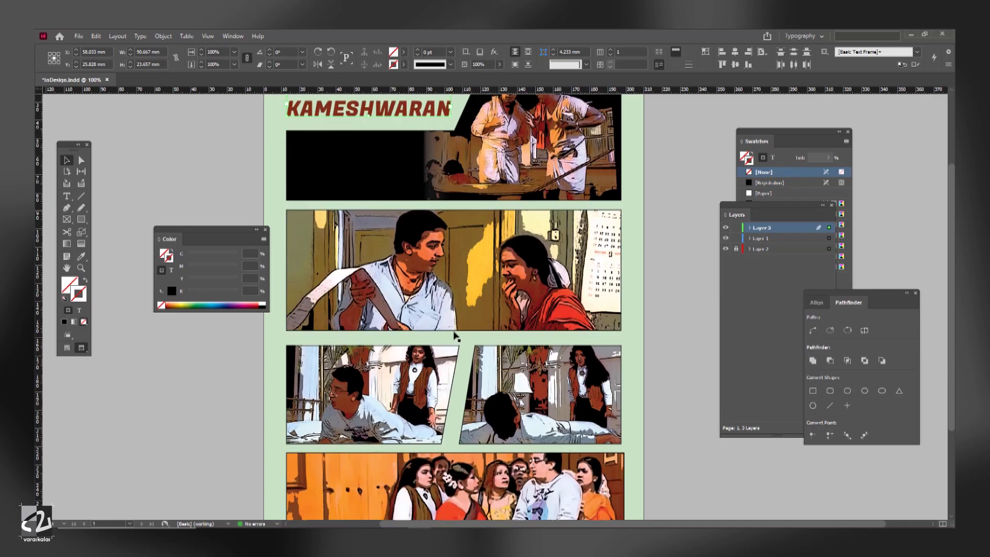
key("ctrl+s")
scroll(474, 306, "up", 2)
scroll(558, 304, "down", 6)
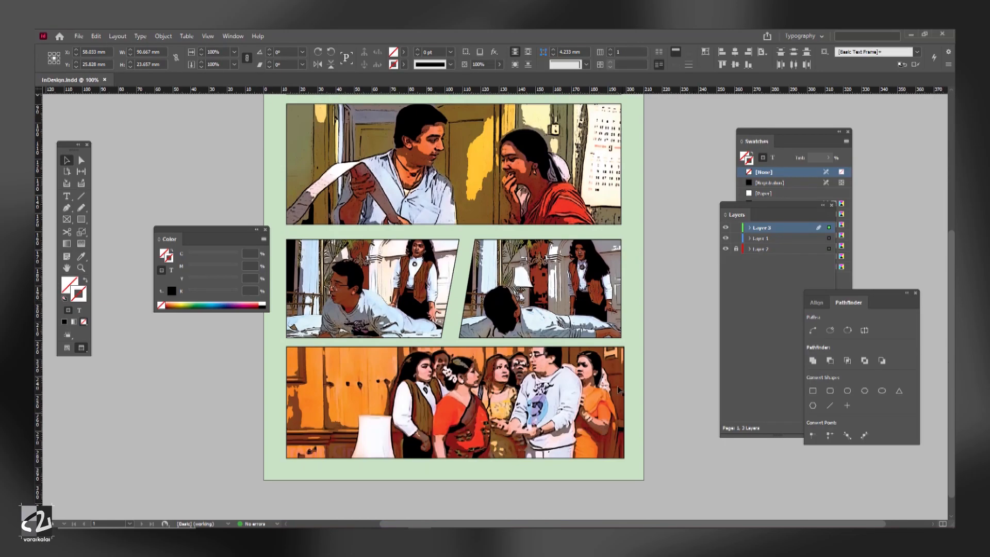
left_click(619, 391)
key("ctrl+alt+shift+c")
key("ctrl+z")
Fit the bottom panel's picture proportionally in its frame and shift it to the frame's right end
left_click(567, 510)
left_click(597, 455)
key("ctrl+alt+shift+e")
key("a")
left_click_drag(449, 415, 533, 415)
Fill the bottom panel's frame with orange sampled from its picture
left_click(371, 354)
key("v")
left_click(371, 355)
key("i")
left_click(485, 361)
key("ctrl+z")
left_click(745, 156)
left_click(485, 361)
Apply a Gradient Feather to the bottom picture, with the opaque stop at 56%, to blend it into the orange fill
left_click(81, 159)
left_click(547, 387)
left_click(494, 51)
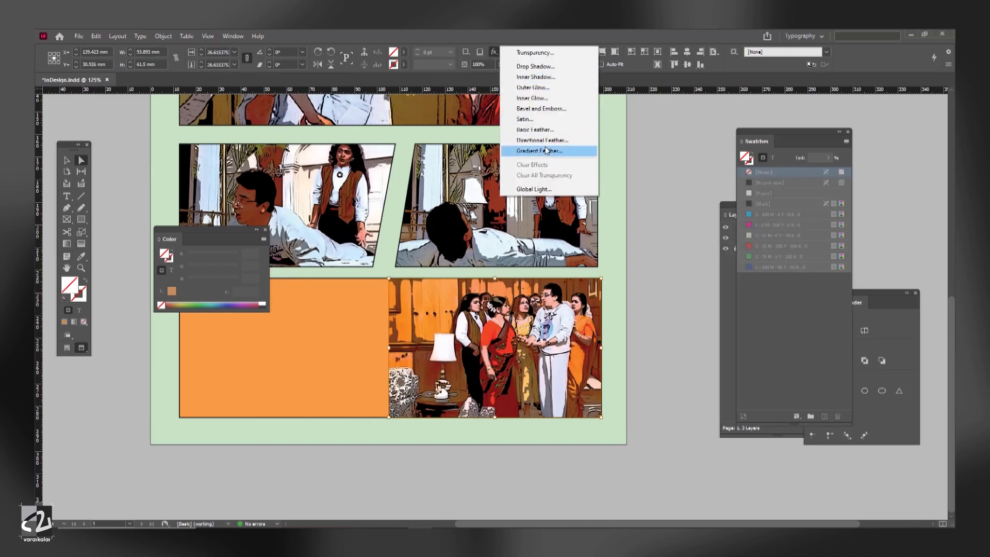
left_click(542, 150)
left_click_drag(887, 211, 857, 208)
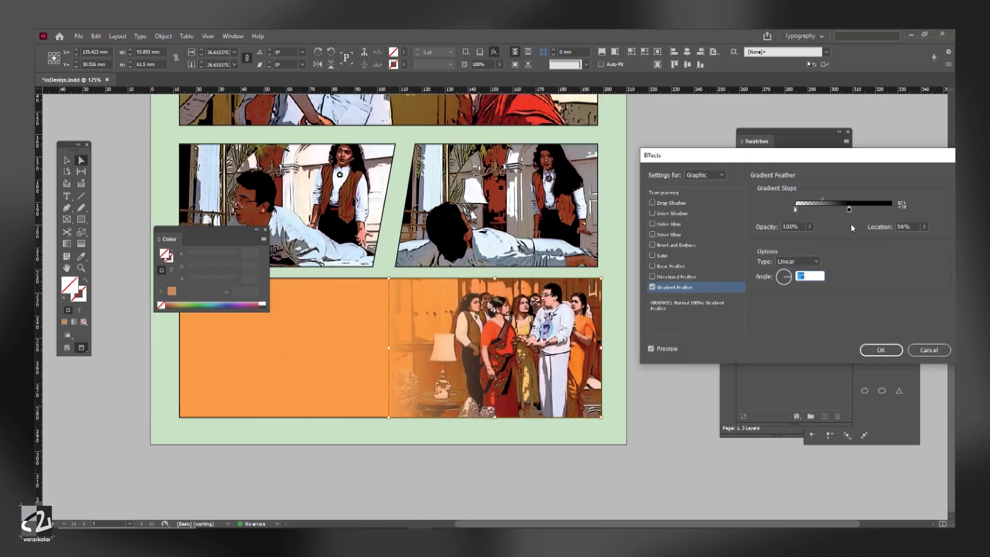
key("Return")
Review the whole poster page and save the document
key("ctrl+minus")
left_click(619, 294)
left_click_drag(619, 294, 657, 299)
key("v")
key("ctrl+minus")
scroll(658, 308, "up", 1)
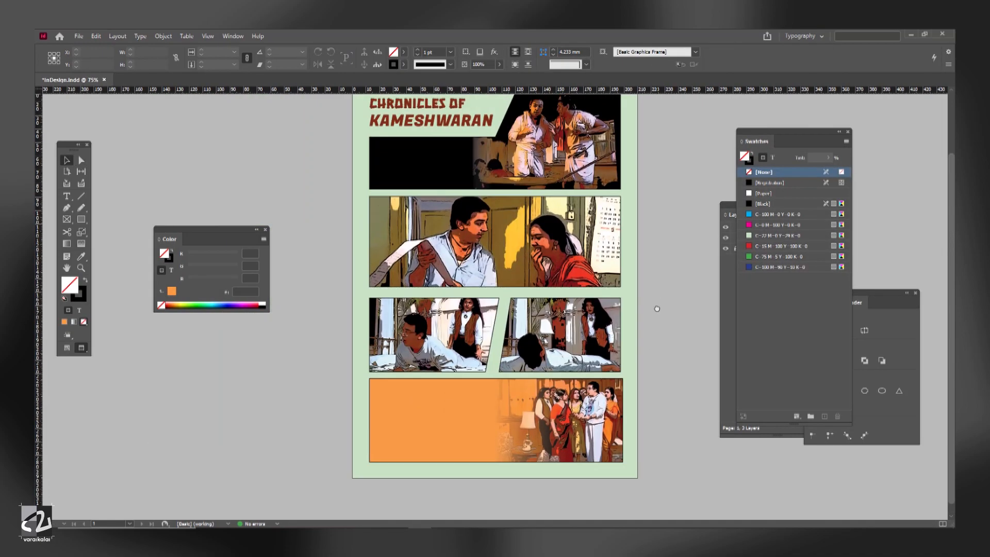
scroll(671, 288, "up", 3)
key("ctrl+s")
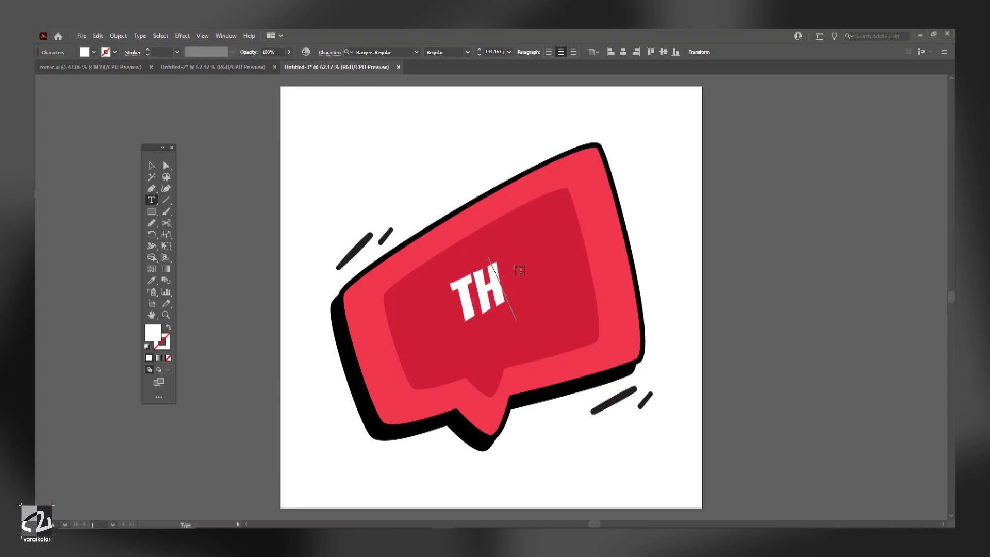
In Illustrator, enter THIRUPPU... on two lines in the red speech bubble, in Bangers Regular at 104.163 pt
key("BackSpace")
key("BackSpace")
type("HIRUPPU...")
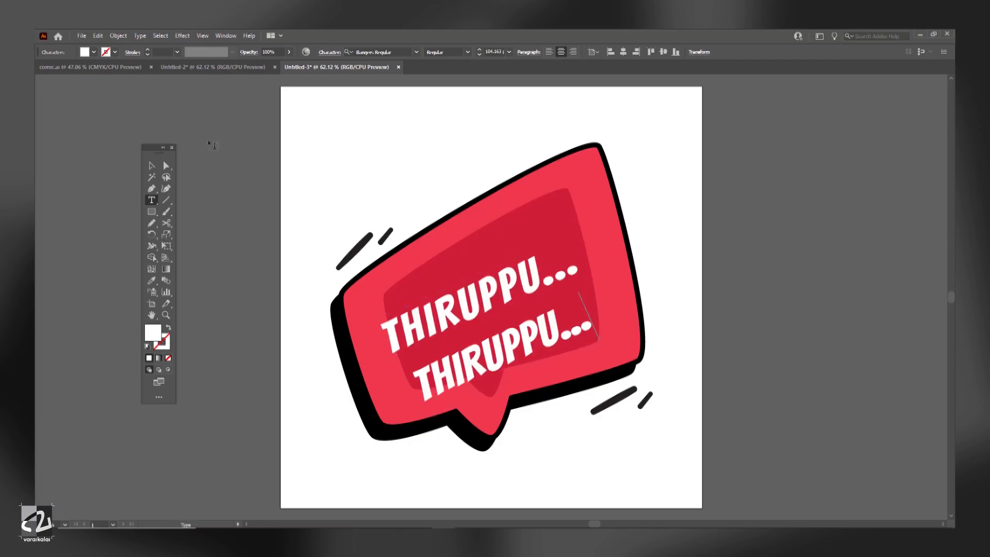
Move the THIRUPPU... text up into the middle of the red speech bubble and enlarge it from its corners
left_click(152, 166)
left_click_drag(494, 299, 502, 284)
left_click(774, 279)
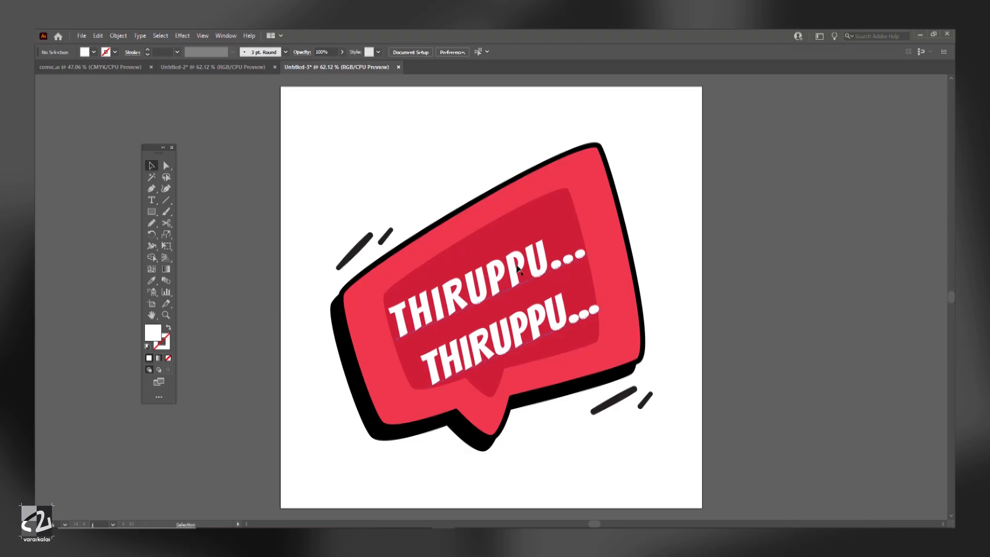
left_click(436, 333)
left_click_drag(458, 294, 460, 290)
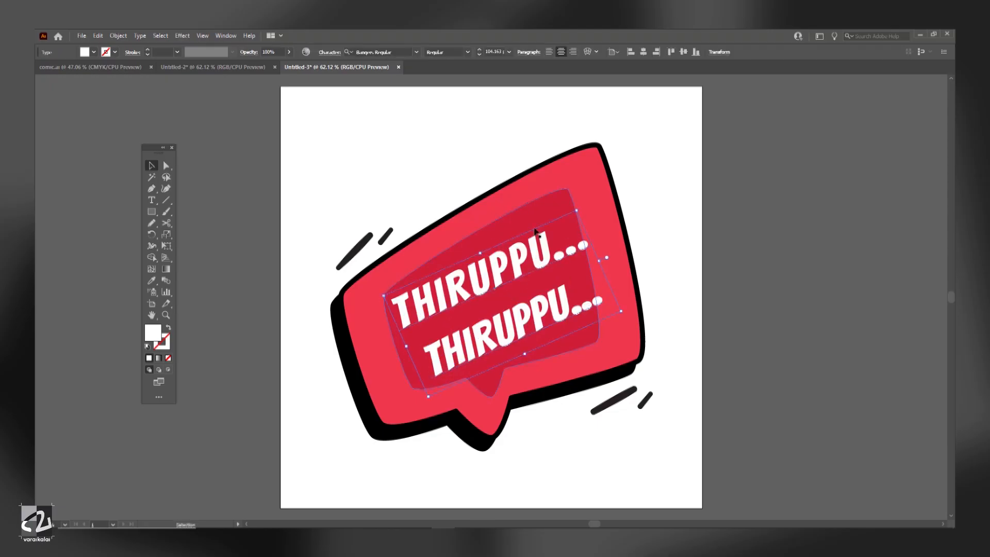
left_click_drag(578, 210, 676, 162)
left_click_drag(377, 294, 346, 281)
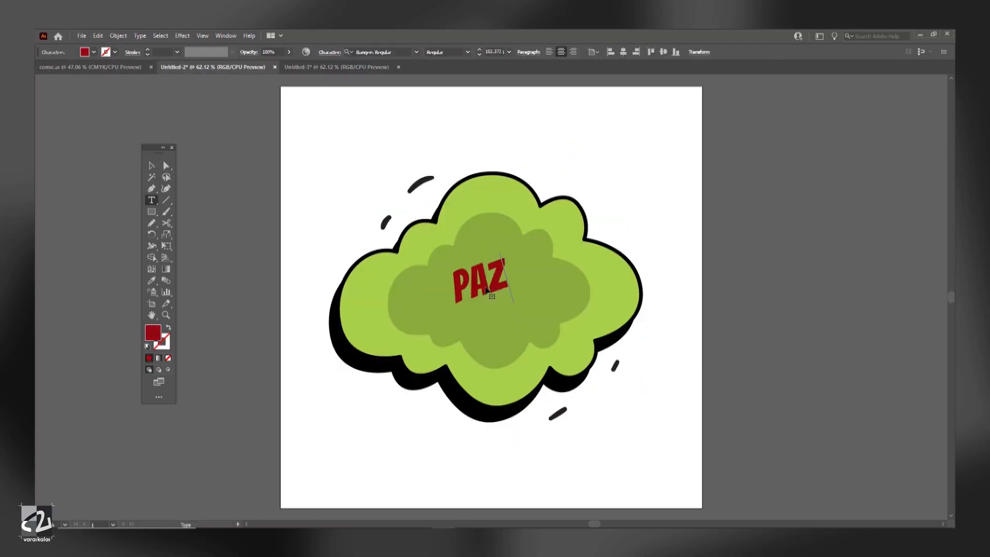
Enter PAZHIKKU PAZHI PULIKKU PULI in the green cloud bubble and reduce the text to 82.372 pt
type("HIKKU PA")
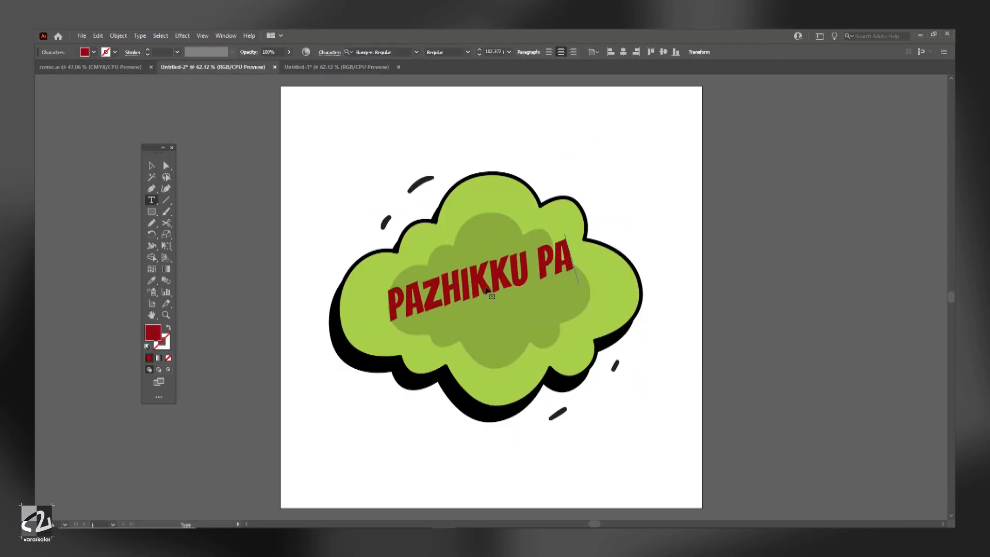
type("ZHI PULIKKU PULI")
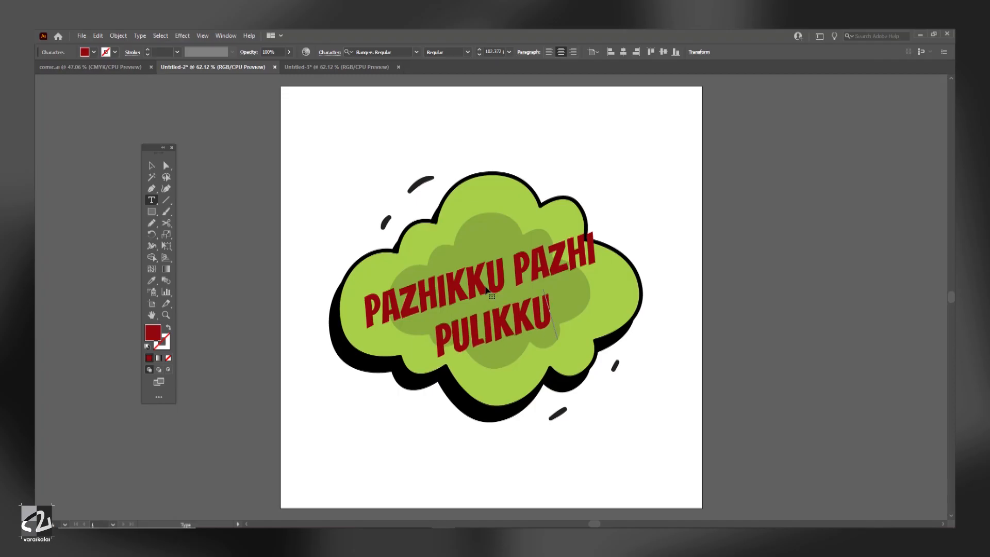
key("ctrl+a")
key("ctrl+alt+shift+comma")
key("ctrl+alt+shift+comma")
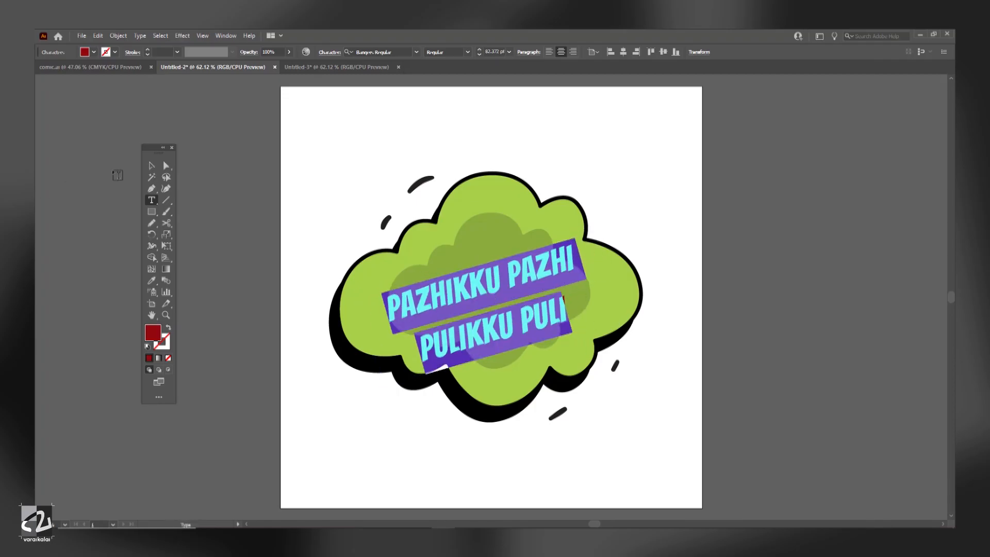
Move the cloud text up and break the line after PAZHIKKU
left_click(151, 166)
left_click_drag(485, 284, 478, 261)
double_click(504, 248)
key("Return")
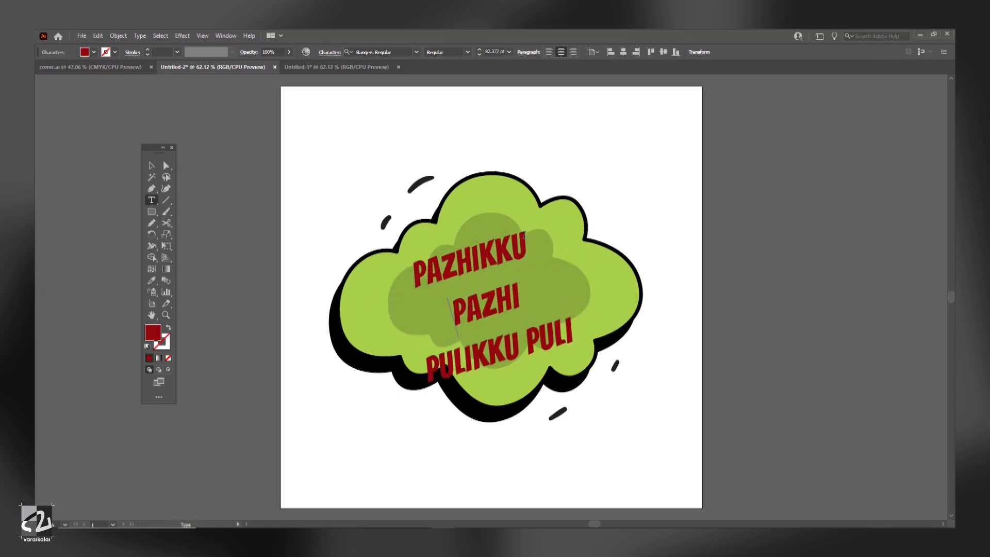
Tighten the leading of all the cloud text
key("ctrl+a")
key("alt+Up")
key("alt+Up")
key("alt+Up")
key("Right")
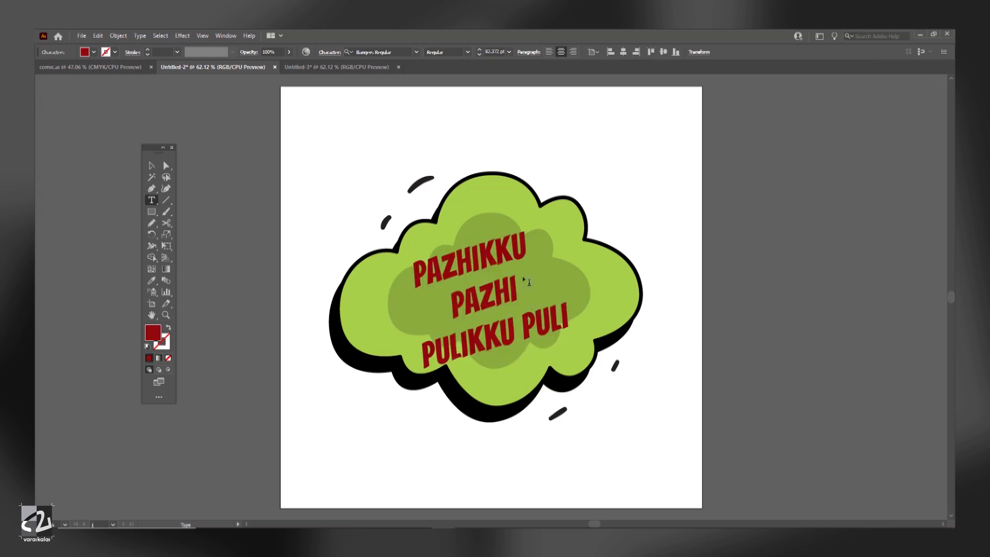
Put PULI on its own line, enlarge the cloud text to 92.236 pt and move it up within the cloud
left_click(523, 323)
key("Return")
left_click(152, 165)
left_click_drag(528, 225, 503, 216)
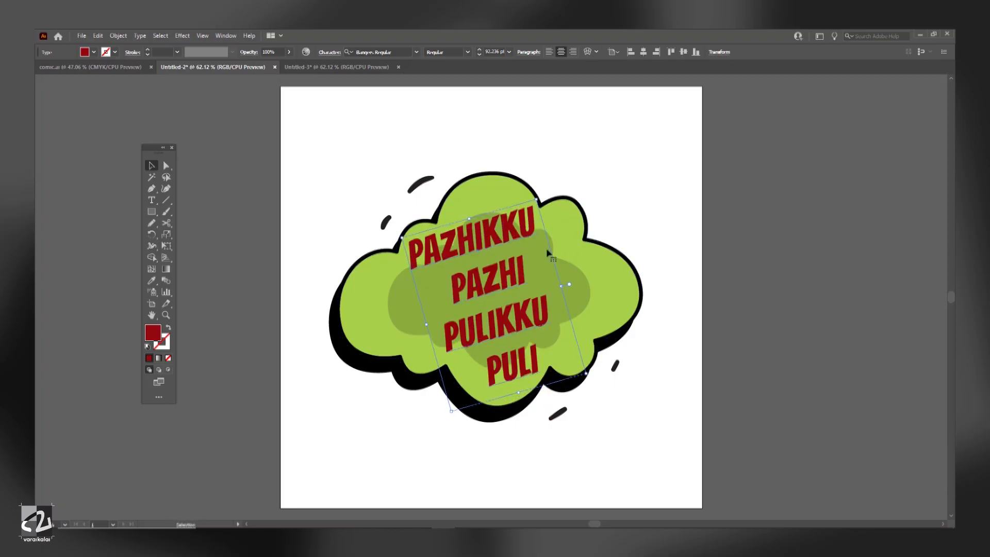
Delete the darker inner cloud shape behind the text and adjust the text's position in the bubble
left_click(586, 277)
key("Delete")
left_click(508, 244)
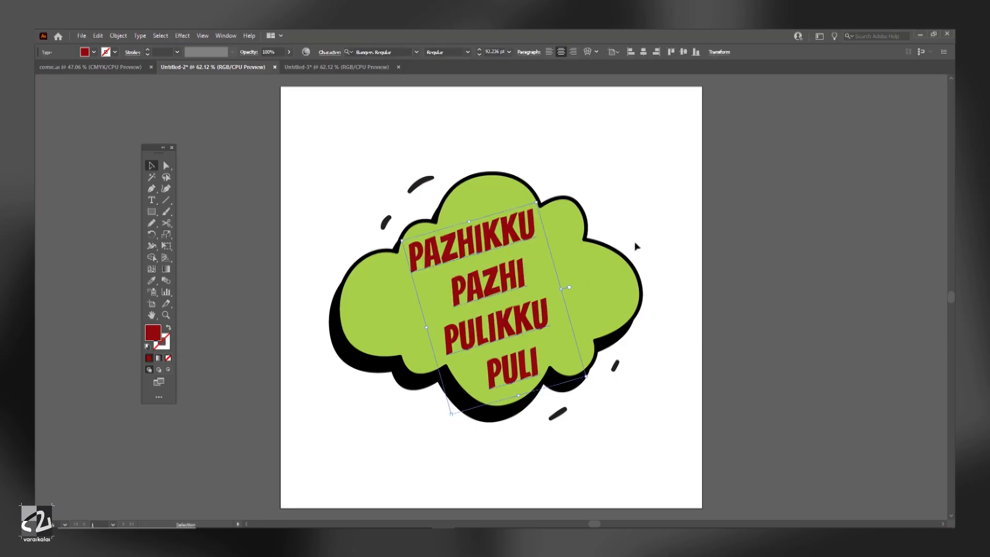
left_click(694, 193)
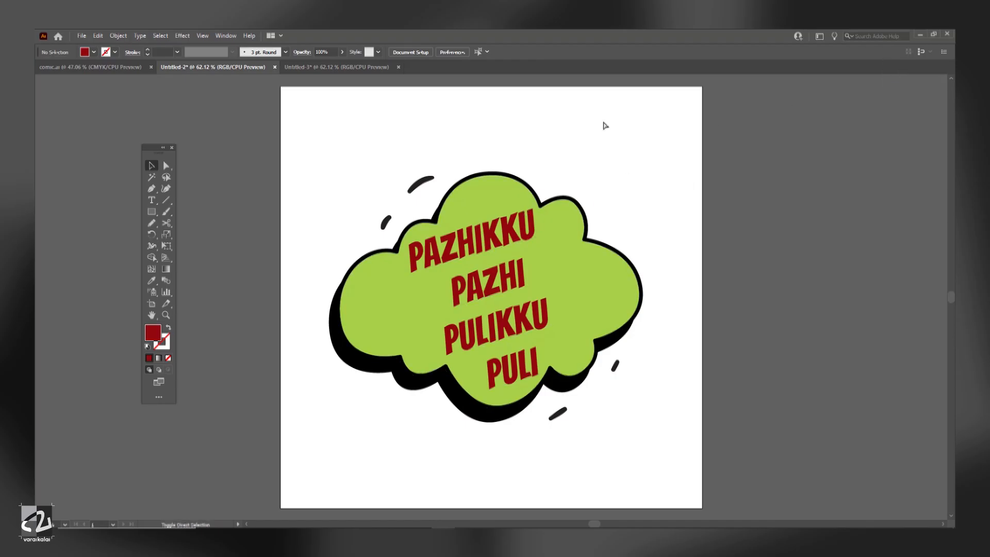
Save the green cloud bubble document in EPS format as puziku.eps
key("ctrl+s")
type("p")
left_click(216, 356)
left_click(188, 384)
left_click(401, 443)
left_click(537, 417)
Save the THIRUPPU speech bubble document in EPS format as Thirupu
left_click(321, 67)
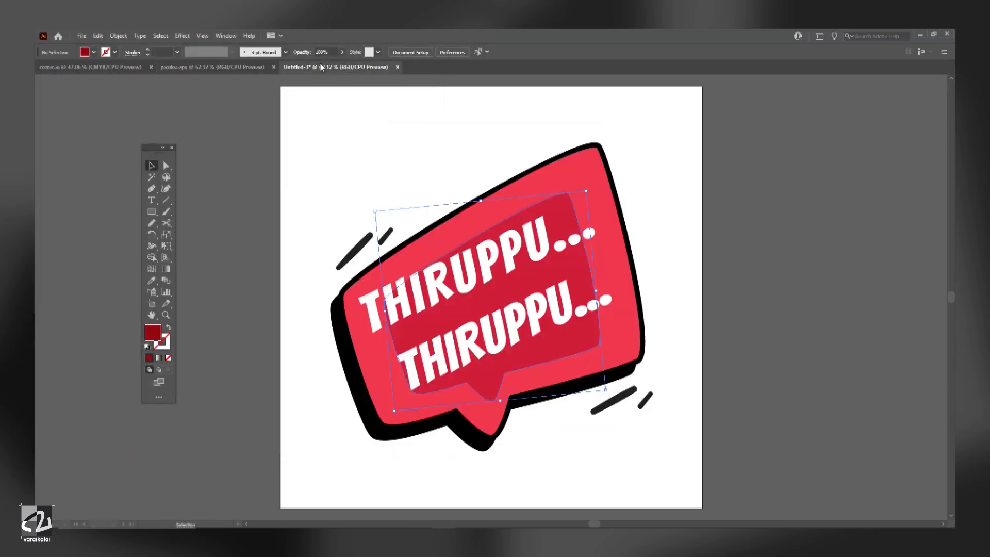
left_click(297, 151)
key("ctrl+shift+s")
type("Thirupu")
left_click(168, 357)
left_click(154, 378)
left_click(400, 442)
left_click(536, 416)
Switch to the InDesign poster, make Layer 3 active and load Thirupu.eps from the Comments folder for placing
double_click(483, 269)
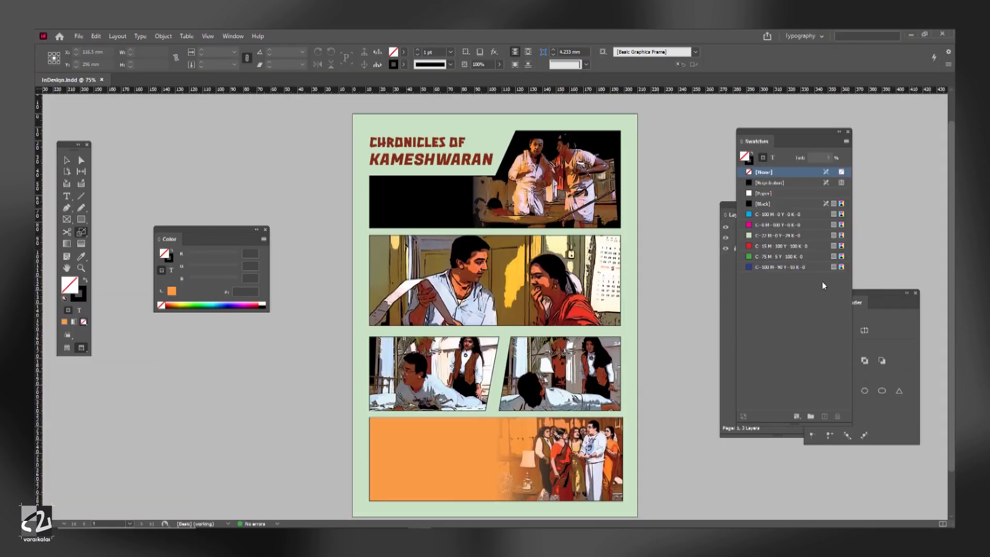
left_click(760, 228)
key("ctrl+=")
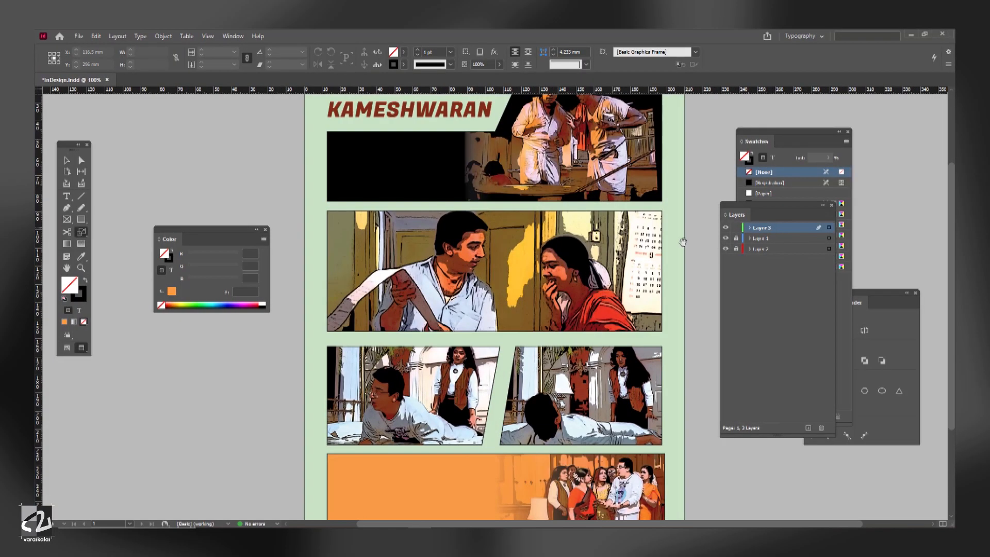
scroll(466, 285, "down", 3)
key("ctrl+d")
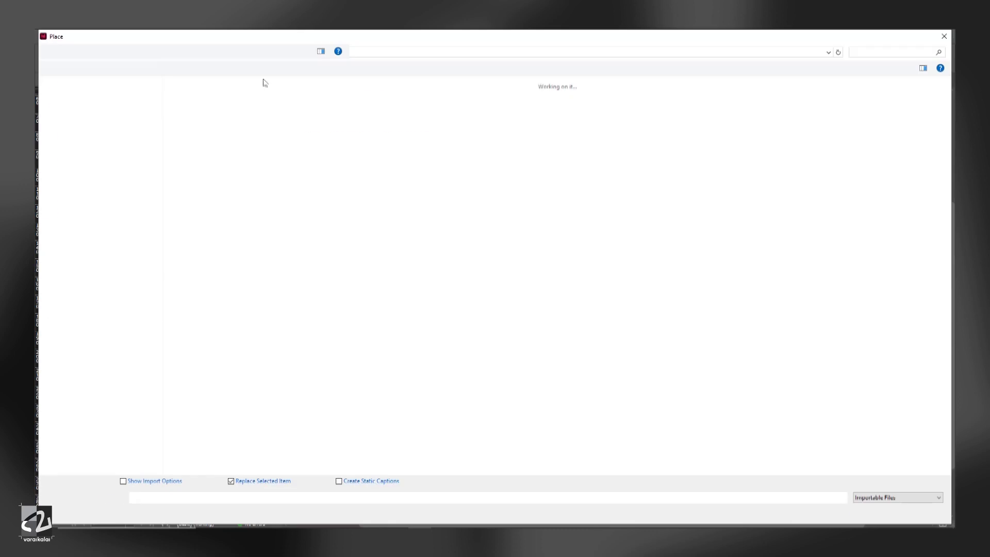
left_click(267, 52)
left_click(202, 96)
double_click(201, 97)
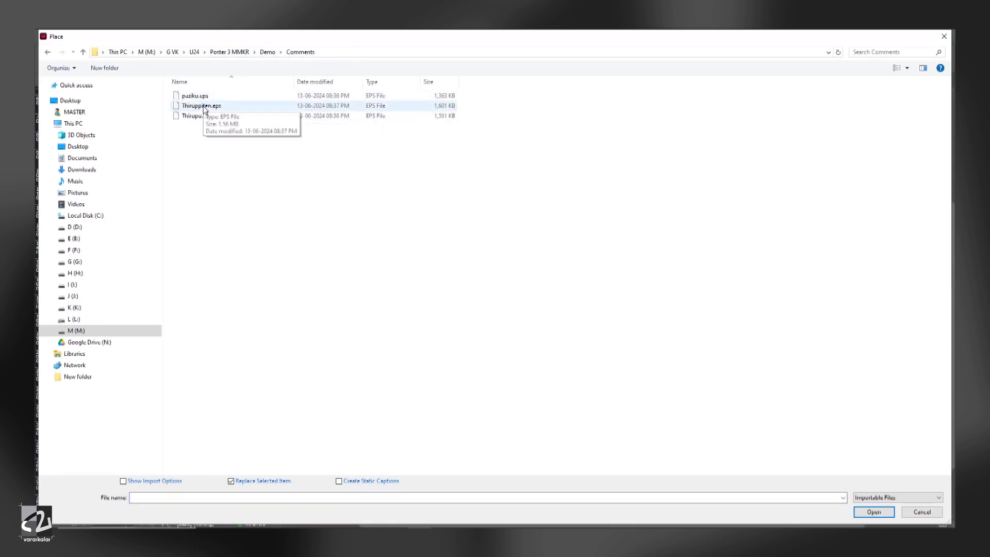
double_click(193, 113)
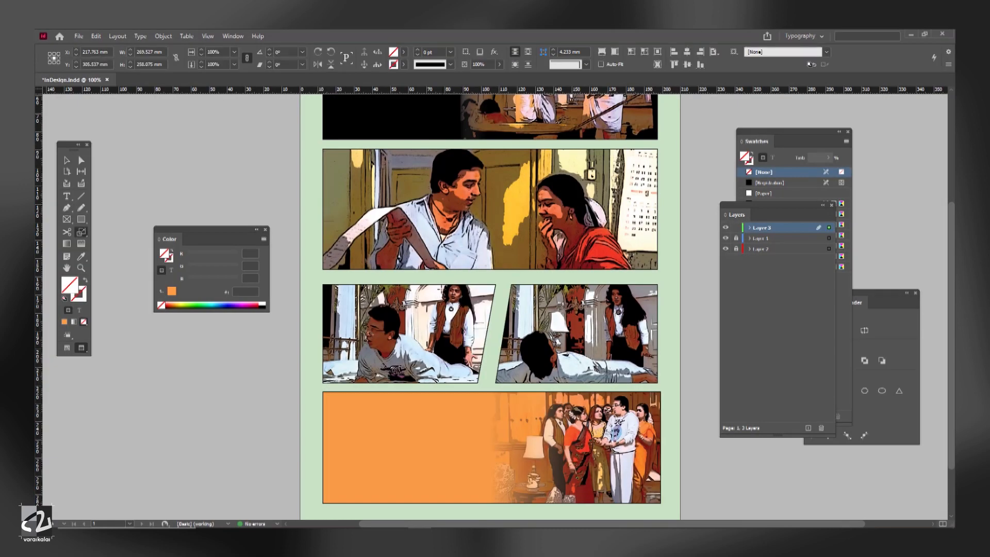
Place the THIRUPPU bubble scaled down over the left bed panel, and position the 44.706 mm wide THIRUPPITEN PODHUMA bubble over the right one
left_click(362, 218)
left_click_drag(535, 417, 388, 232)
left_click_drag(364, 177, 333, 272)
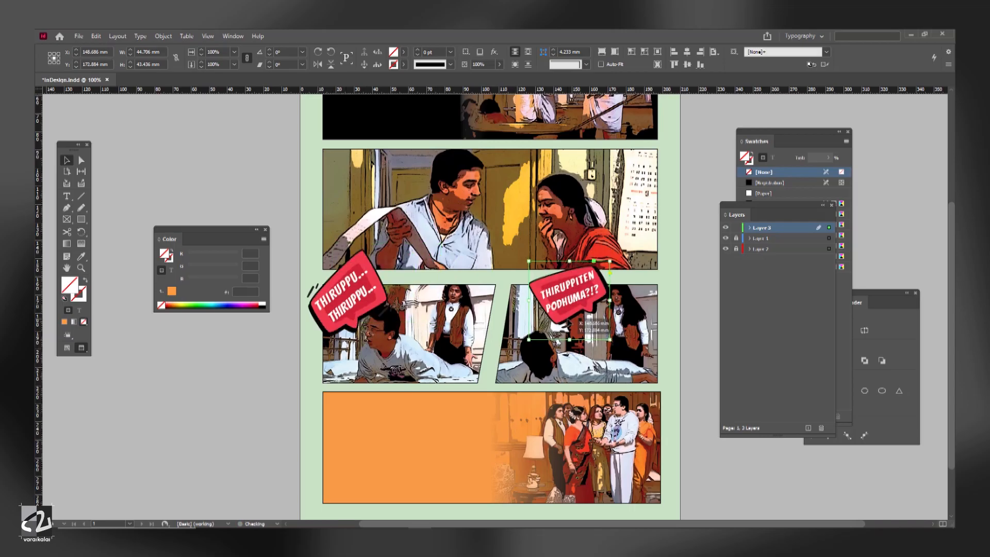
left_click_drag(567, 323, 567, 325)
left_click_drag(562, 370, 535, 416)
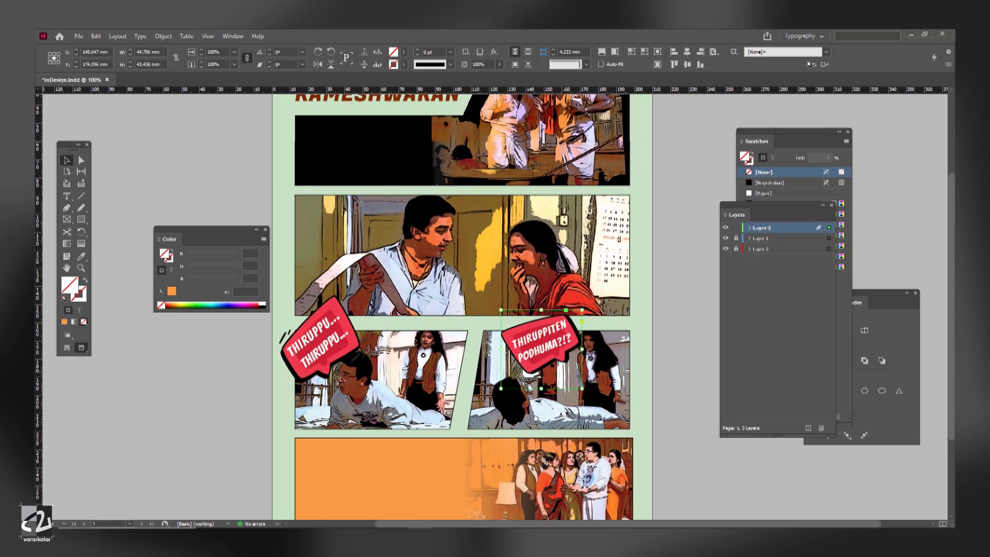
Place puziku.eps from the Comments folder on the poster page
left_click(490, 258)
key("ctrl+d")
double_click(233, 98)
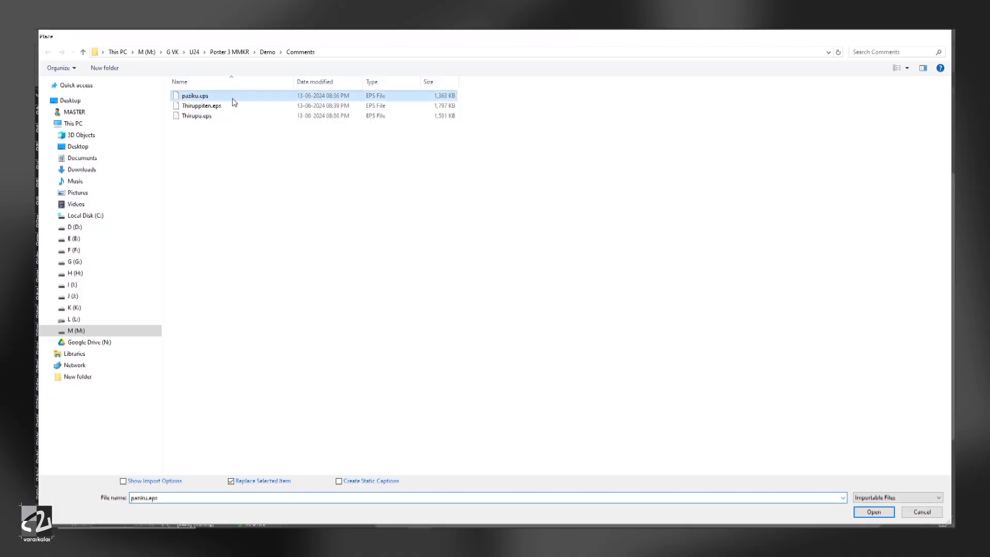
left_click(449, 247)
Scale the green cloud bubble to about 68 × 54 mm and position it at the left end of the couple's panel, beside the man's head
left_click_drag(464, 279, 505, 258)
left_click_drag(584, 287, 481, 222)
left_click_drag(583, 196, 537, 232)
left_click_drag(527, 269, 405, 236)
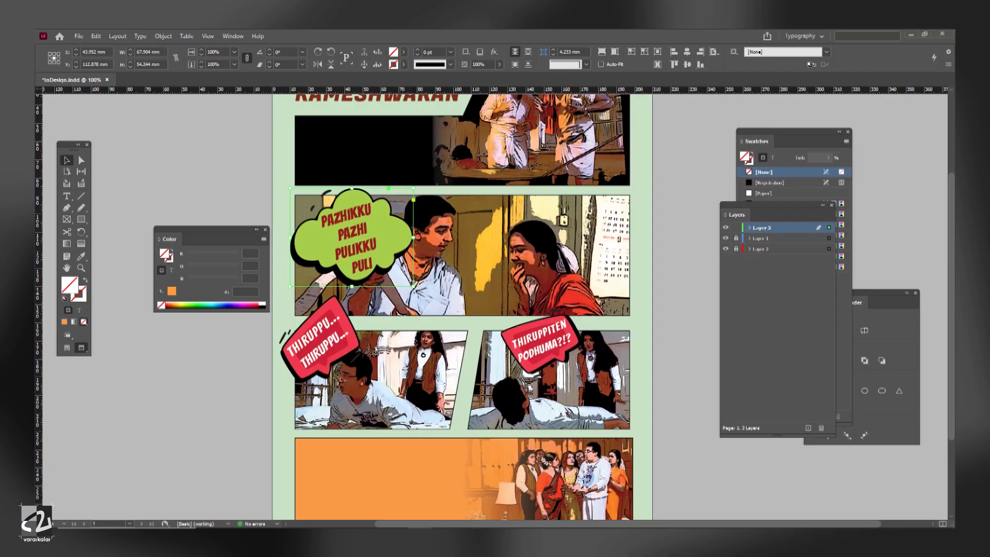
left_click_drag(460, 187, 474, 236)
left_click(474, 237)
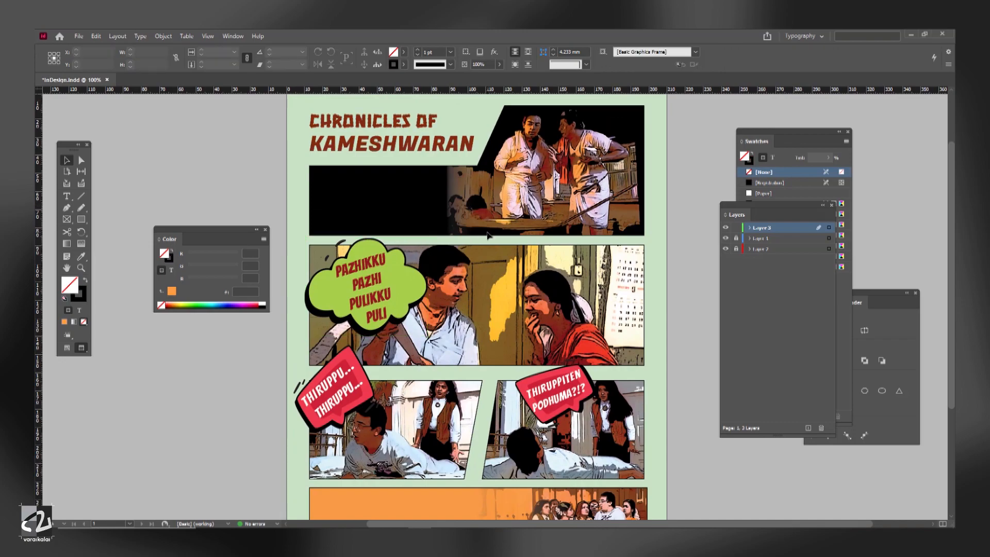
scroll(488, 235, "down", 2)
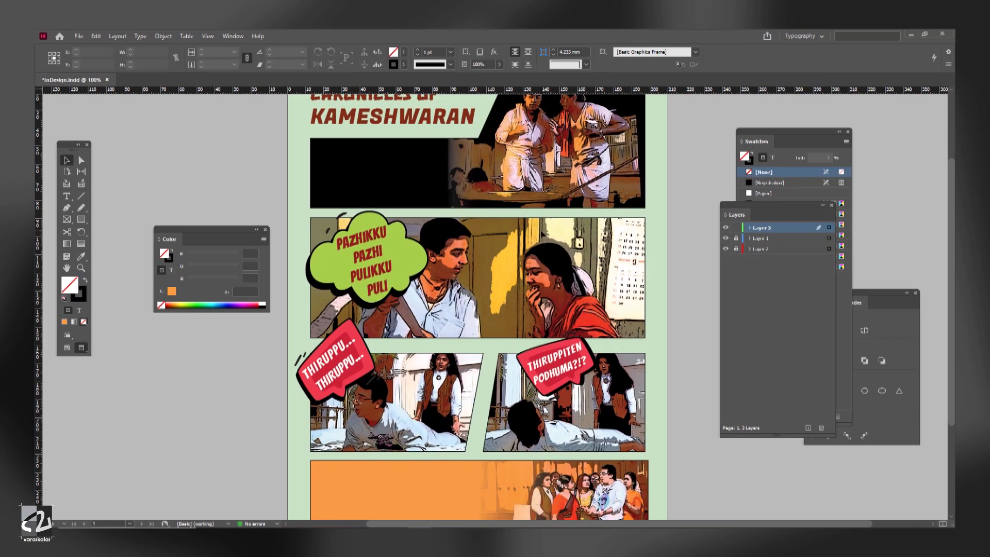